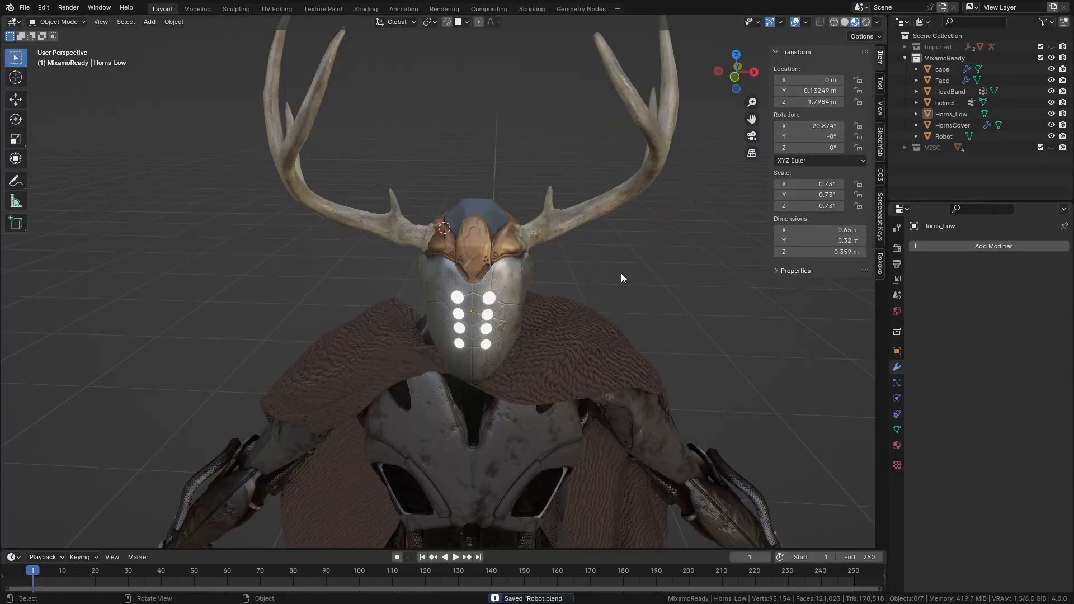
Step: Examine the robot, soldier, woman and rifle models from several angles, using Solid viewport shading for the woman character
scroll(622, 278, "down", 6)
mouse_move(594, 348)
middle_mouse_down()
mouse_move(509, 429)
mouse_move(536, 227)
mouse_move(586, 364)
mouse_move(578, 351)
middle_mouse_up()
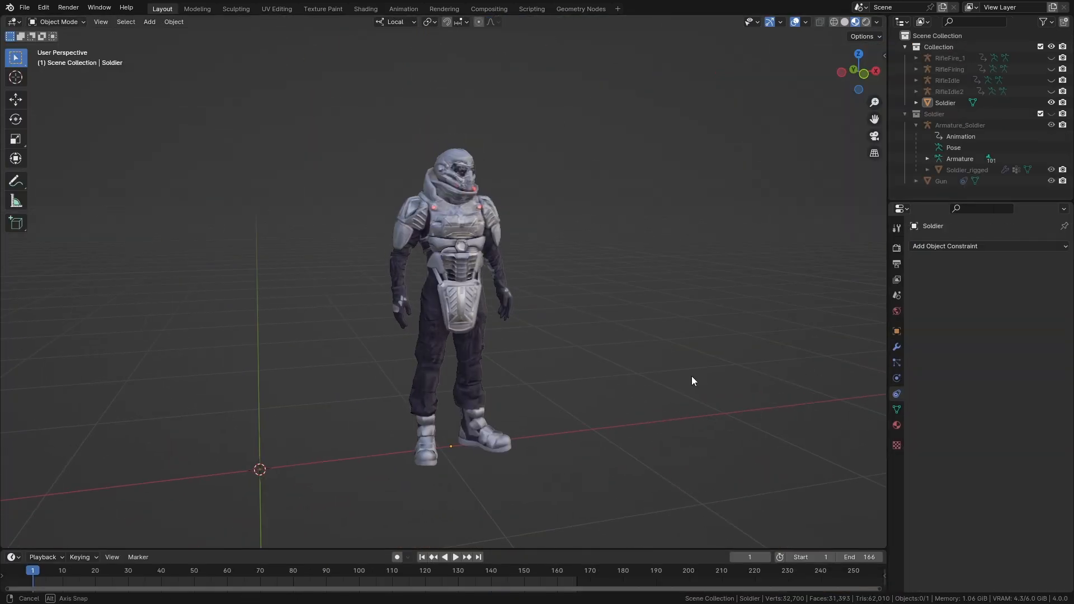
middle_click_drag(693, 378, 636, 381)
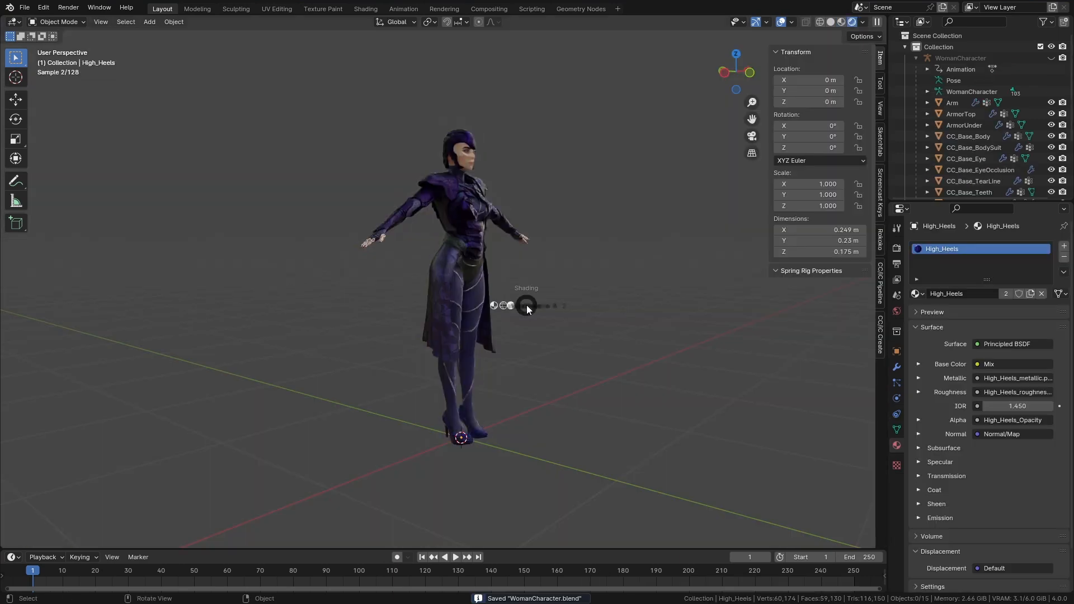
key("z")
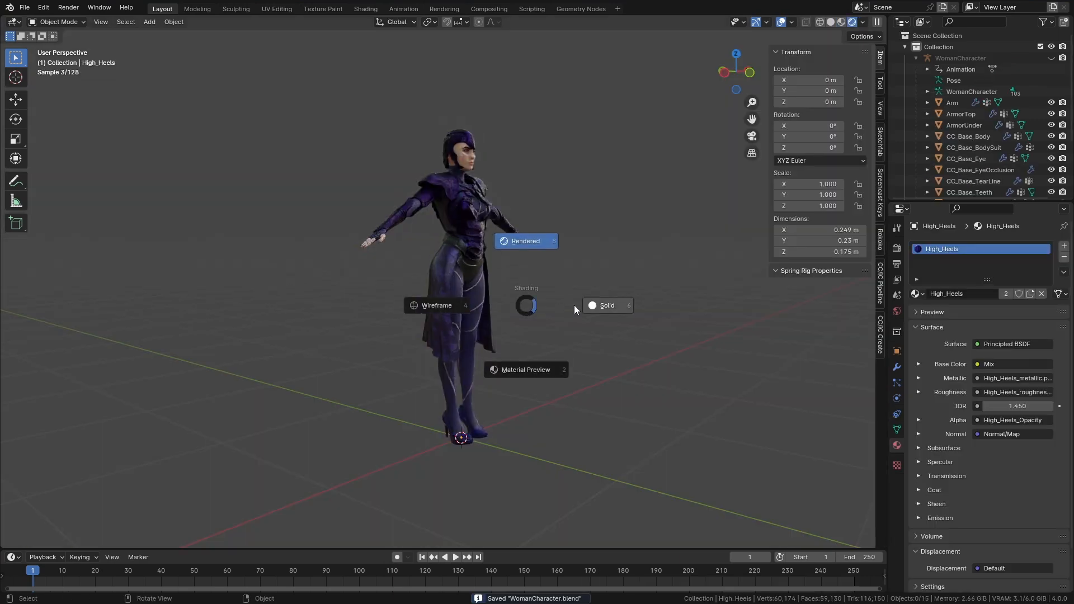
left_click(599, 304)
middle_click_drag(673, 345, 576, 347)
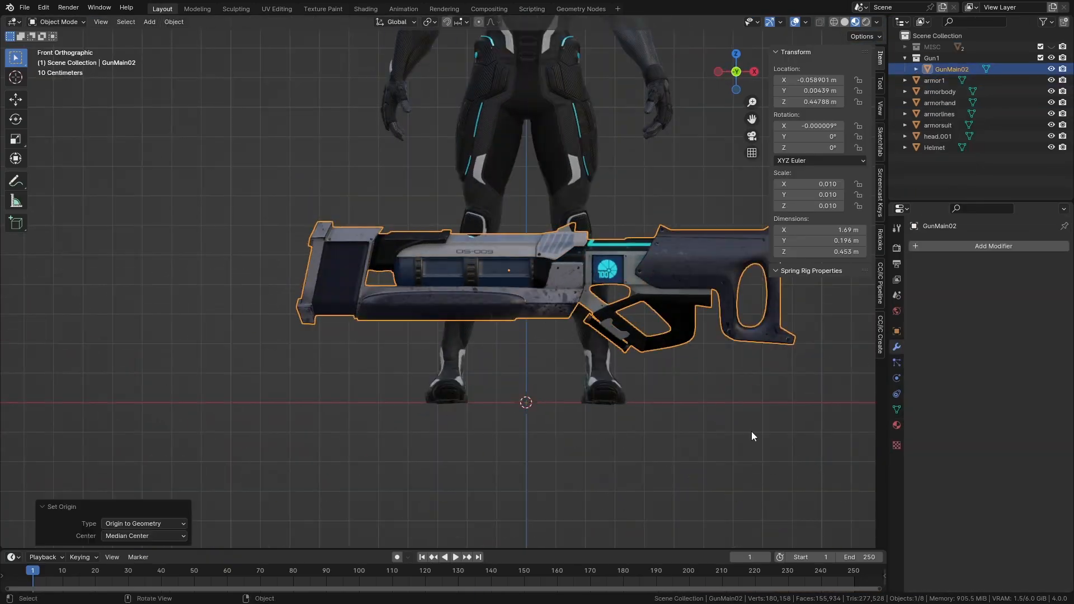
middle_click_drag(674, 364, 476, 379)
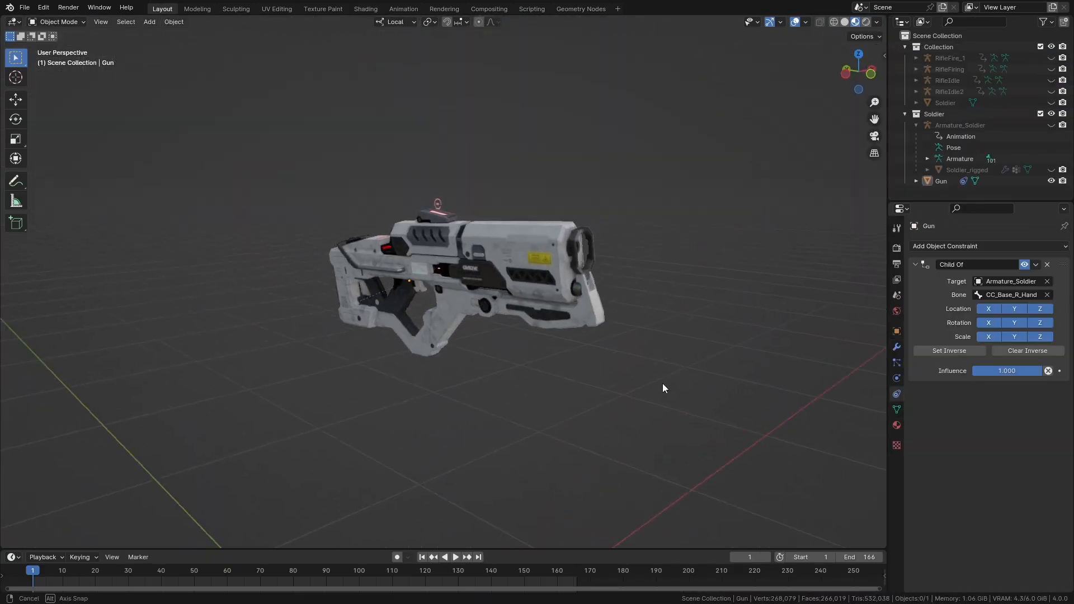
middle_click_drag(662, 386, 521, 384)
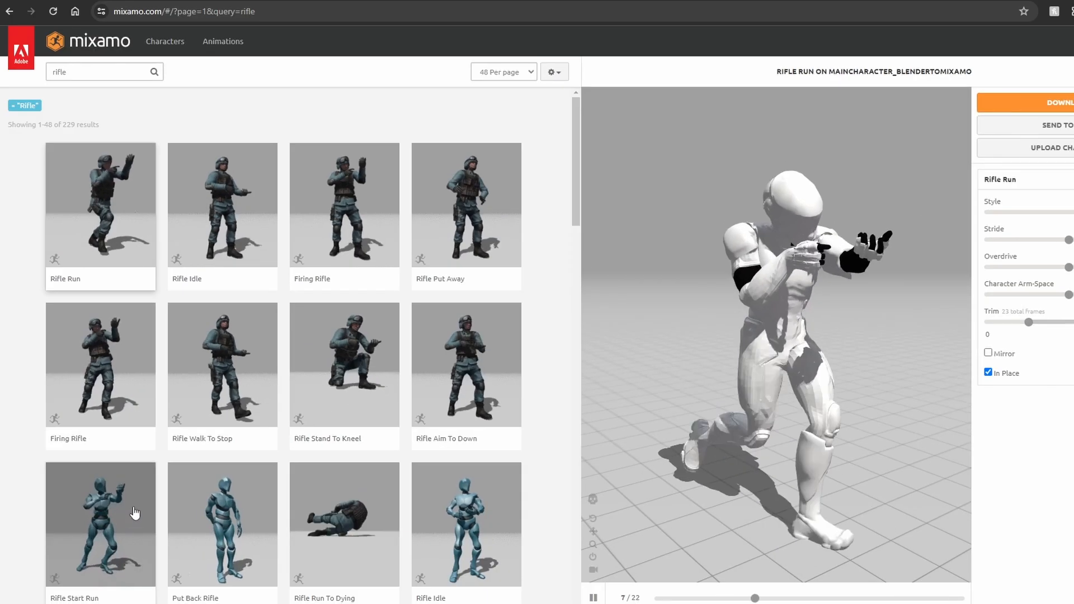
Step: In Mixamo, preview the Rifle Walk To Stop animation on the character and search the animation library for "death"
left_click(226, 402)
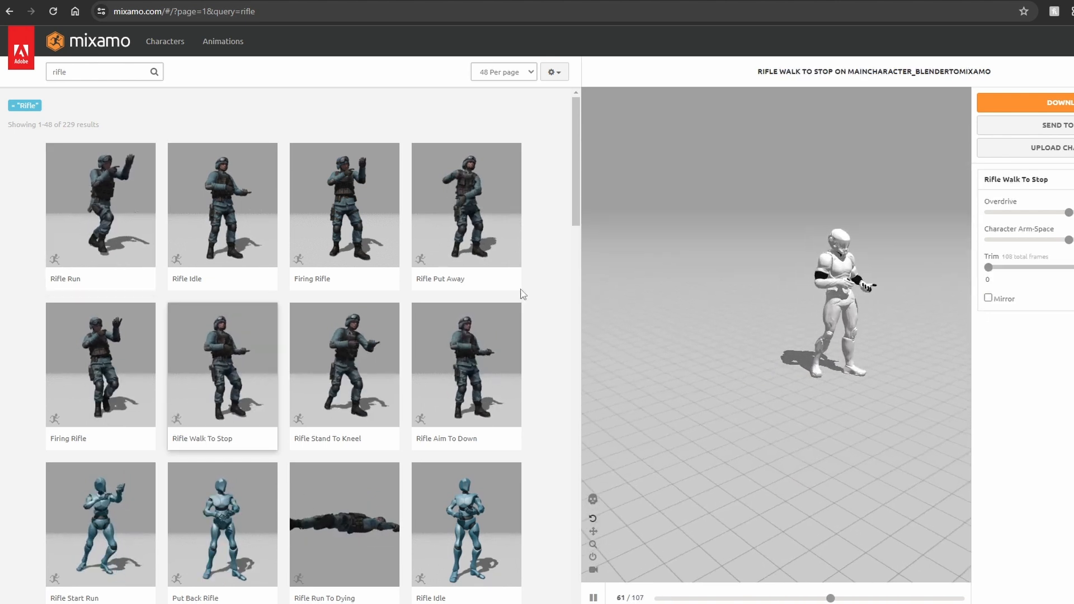
left_click_drag(74, 72, 51, 71)
type("death")
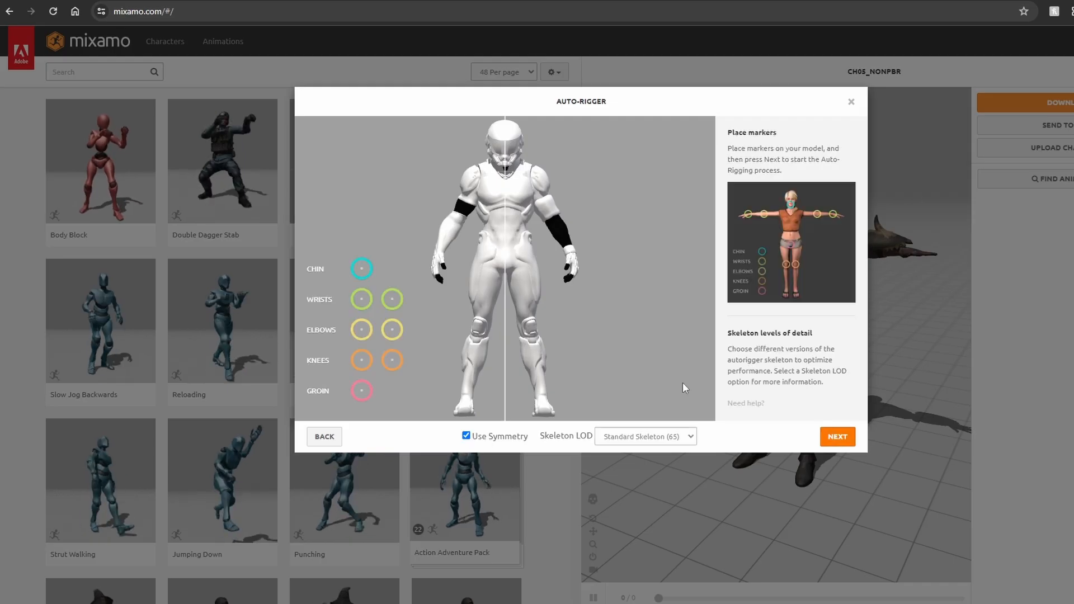
Step: Place the chin, wrist, elbow, knee and groin markers symmetrically on the armored character and start Mixamo's auto-rigging
left_click_drag(510, 161, 506, 166)
left_click_drag(361, 330, 455, 219)
left_click_drag(362, 361, 479, 325)
left_click_drag(361, 390, 479, 268)
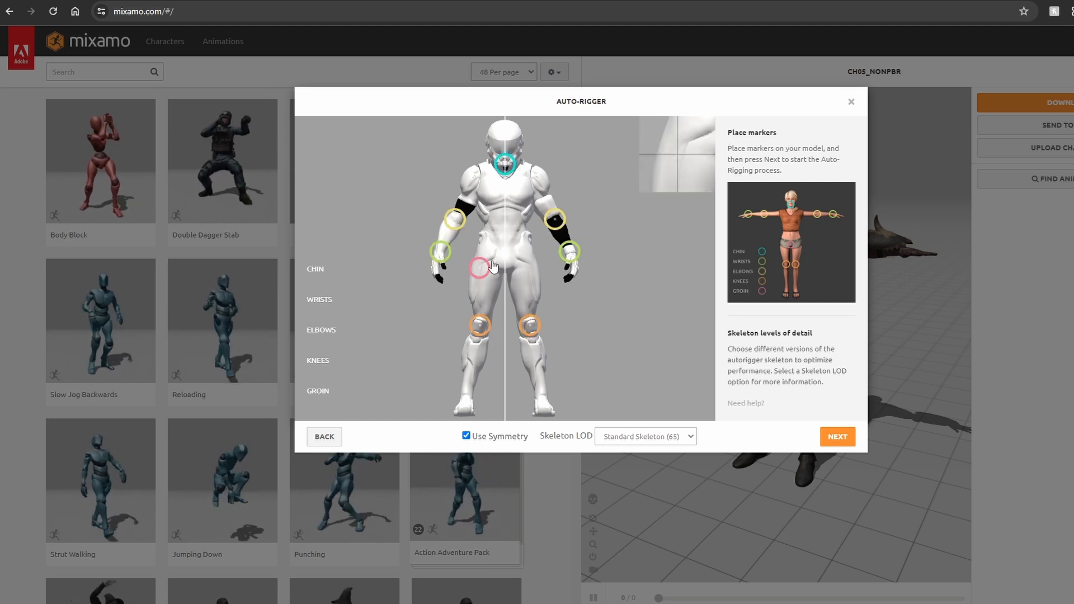
left_click(842, 441)
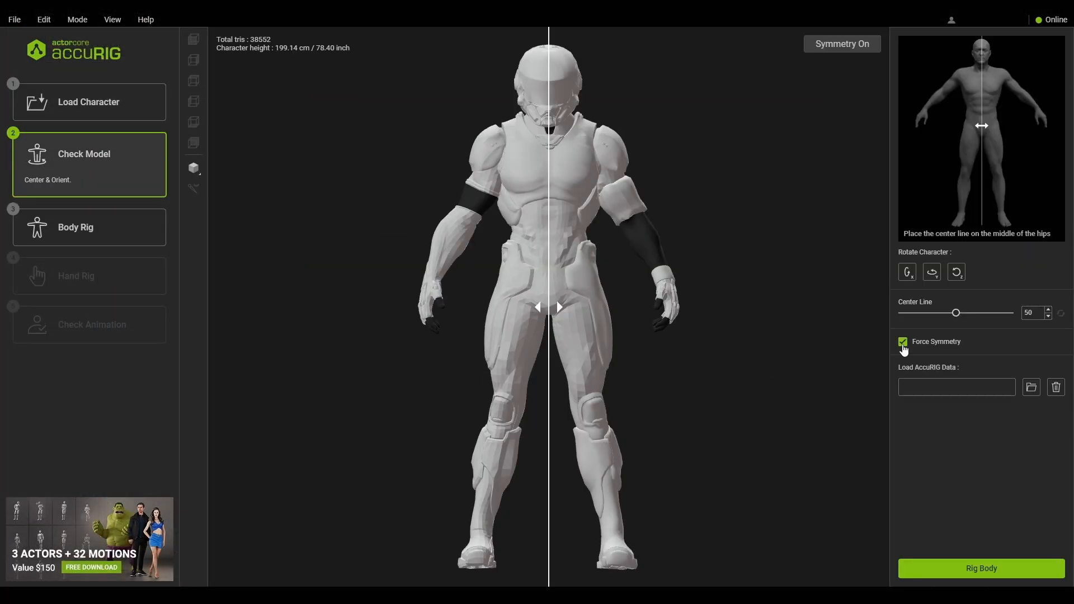
Step: Switch to AccuRIG, generate the armored character's body rig with an adjusted central body joint, and finalize the character after checking its hand joints
left_click(924, 568)
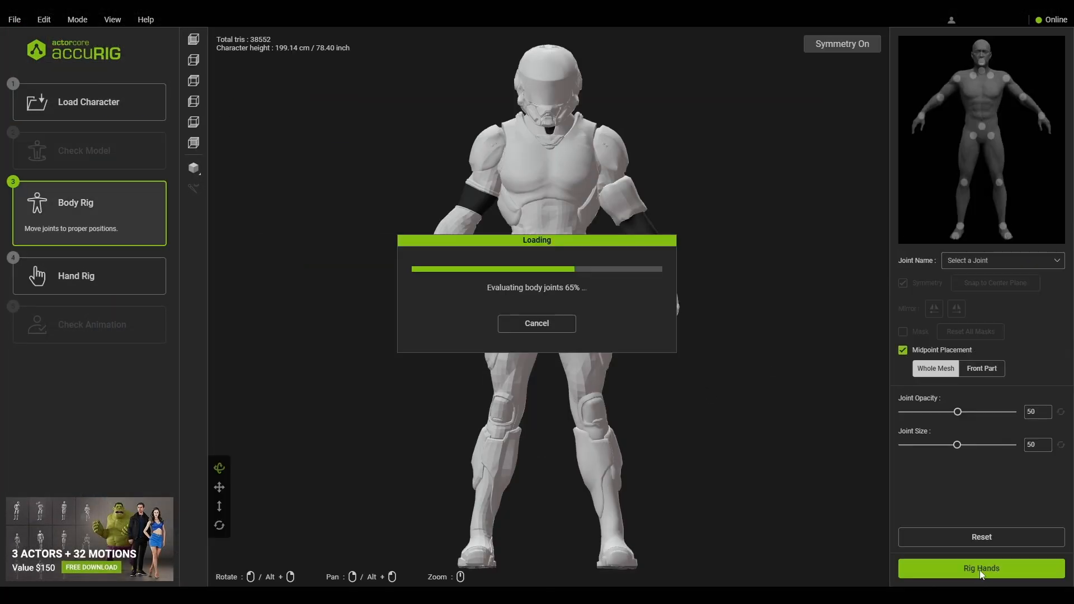
left_click_drag(549, 274, 549, 266)
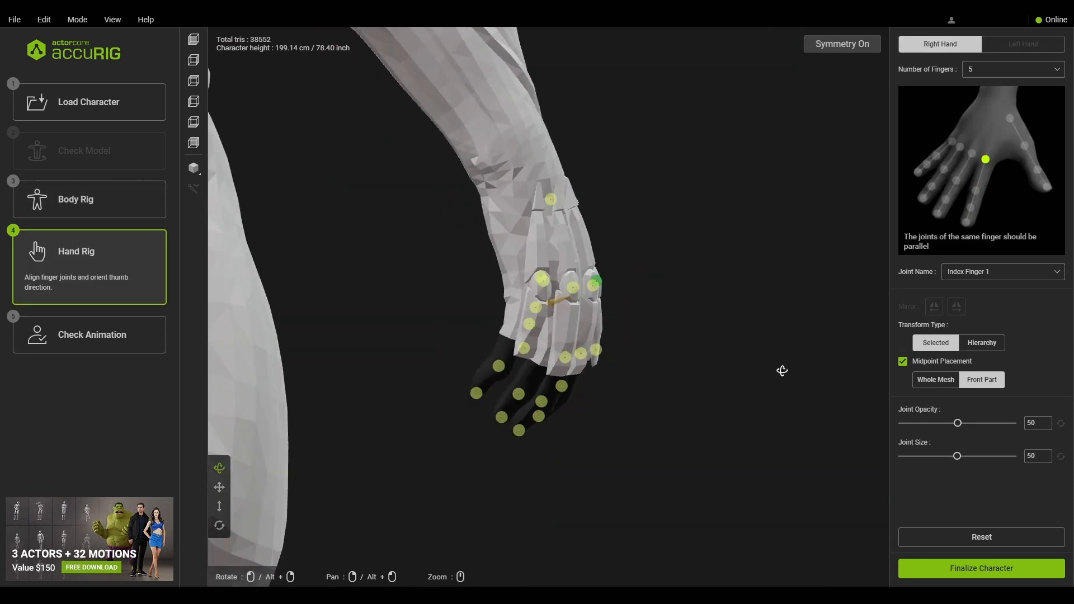
left_click_drag(780, 369, 563, 414)
left_click(974, 575)
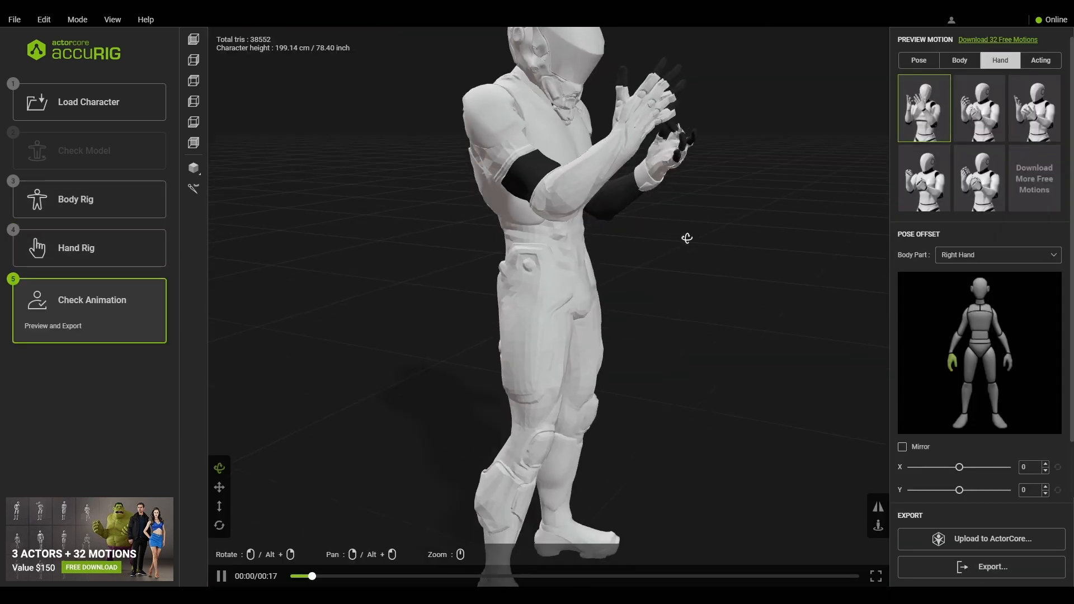
Step: Preview the armored character's hand motion, look through the soldier's Pose motions and open the Body motions
left_click_drag(683, 237, 601, 238)
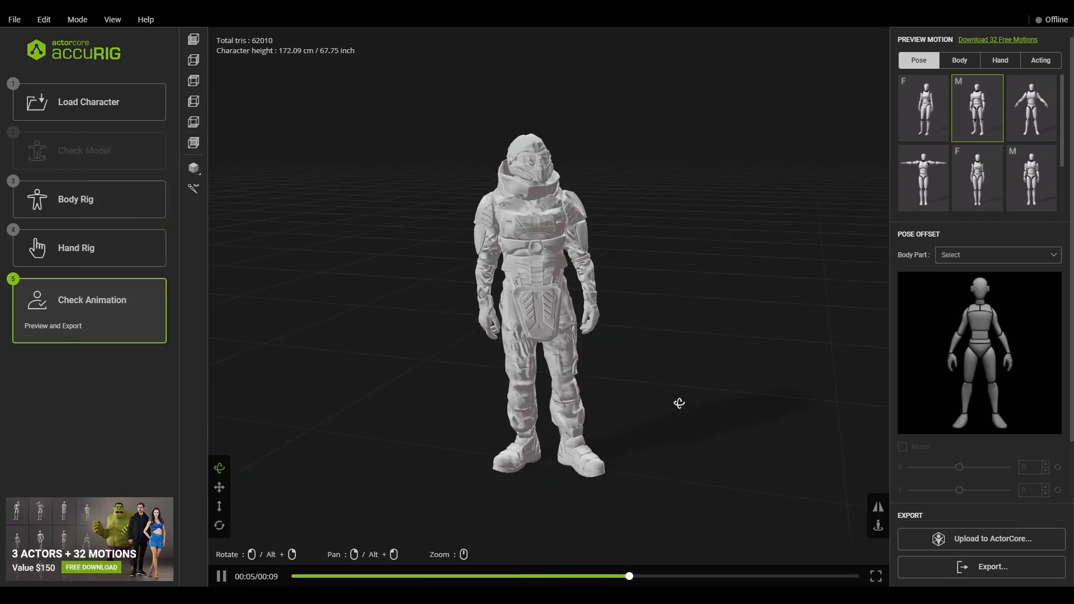
scroll(1005, 164, "down", 2)
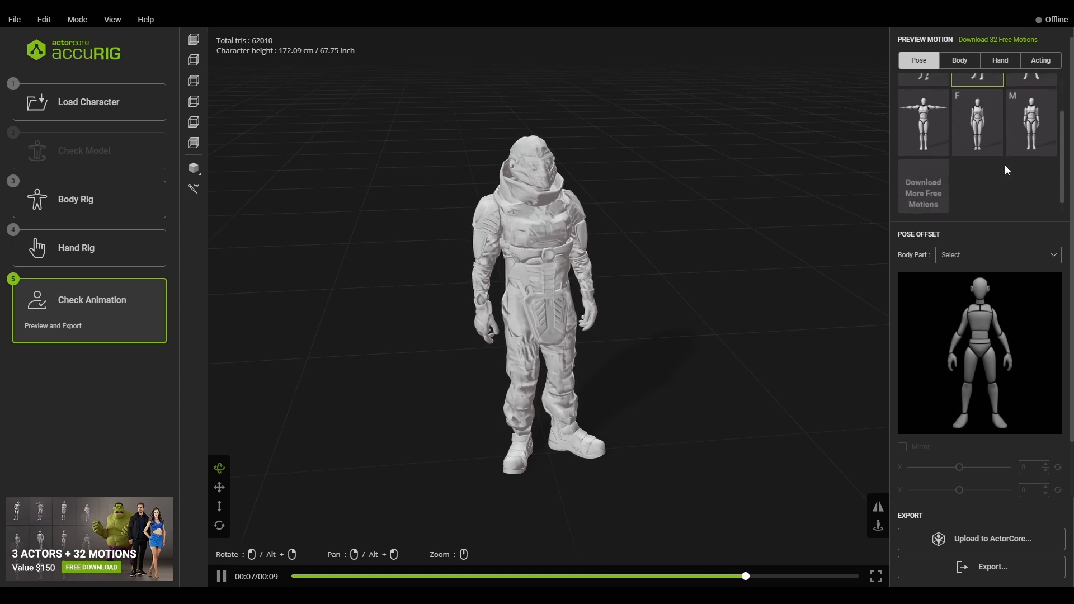
scroll(1008, 177, "up", 2)
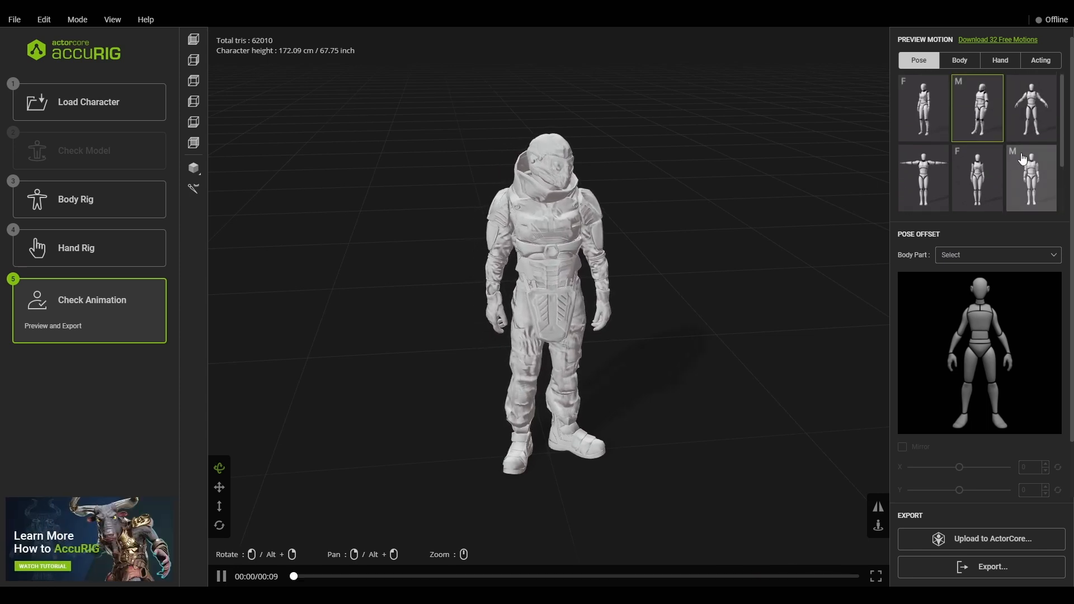
left_click(970, 58)
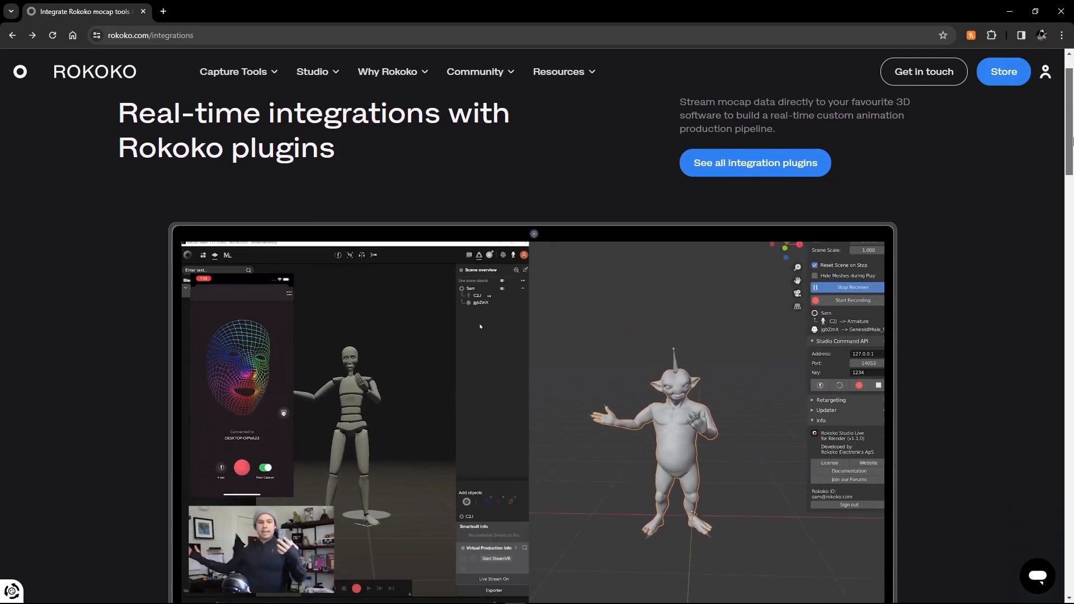
Step: Look through the Rokoko integrations web page for its 3D software plugins
scroll(1072, 204, "down", 6)
scroll(954, 236, "down", 5)
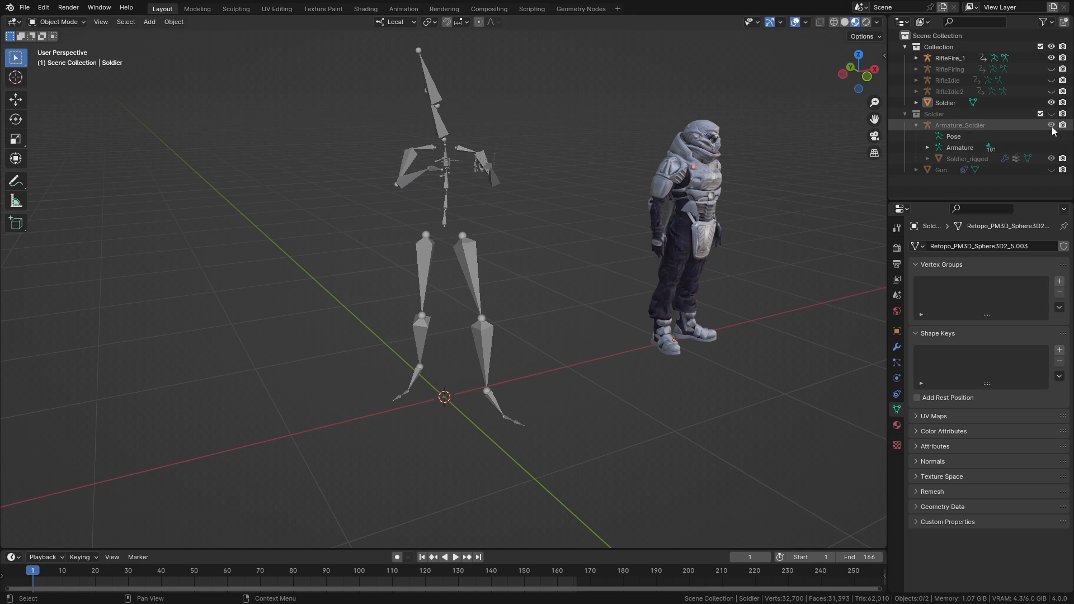
Step: In Blender, show the Soldier collection and set up Rokoko retargeting with RifleFire_1 as source and Armature_Soldier as target
left_click(1052, 114)
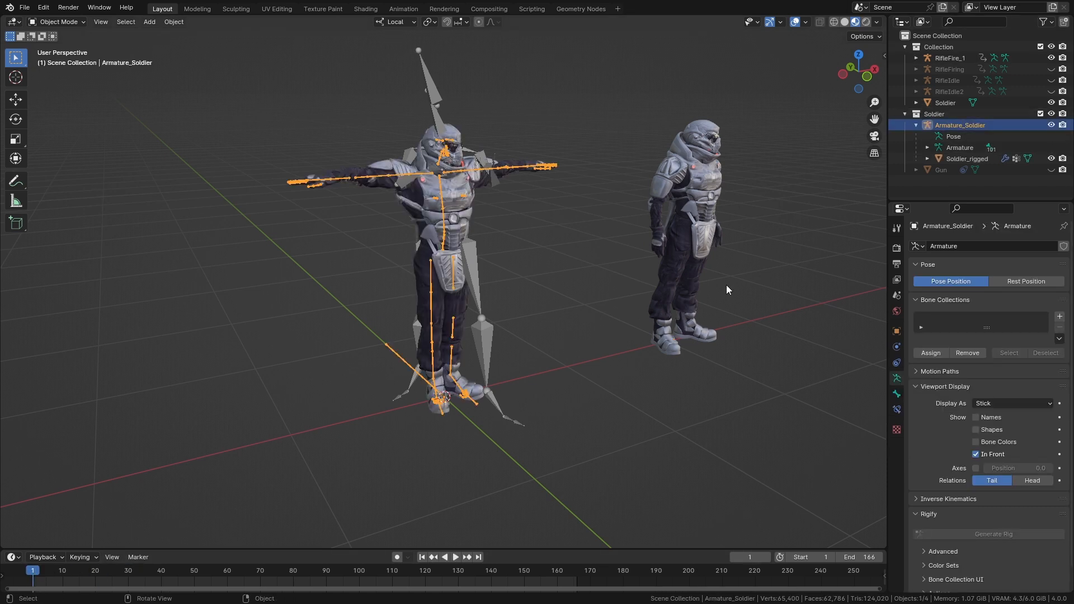
key("n")
left_click(862, 110)
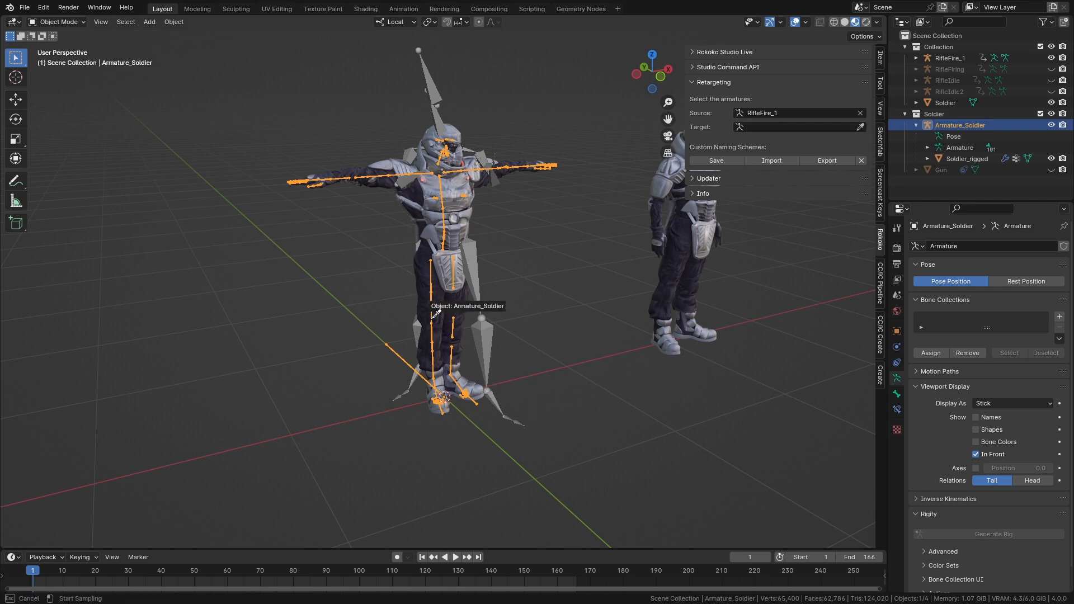
Step: Build the retargeting bone list, review its bone mappings and retarget the animation onto the soldier armature
left_click(815, 143)
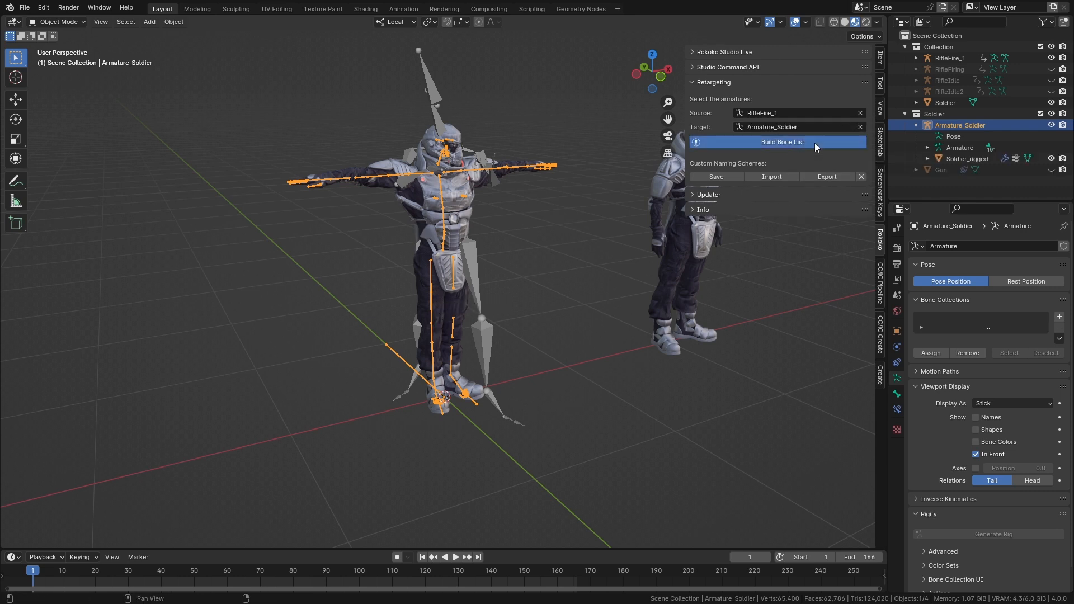
left_click_drag(864, 174, 864, 315)
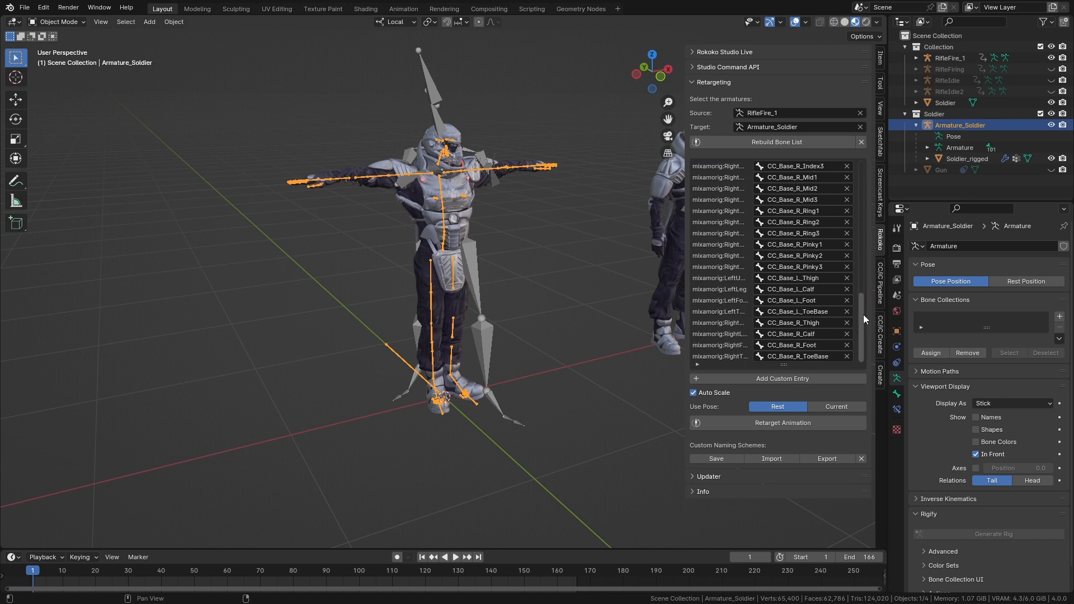
left_click(769, 425)
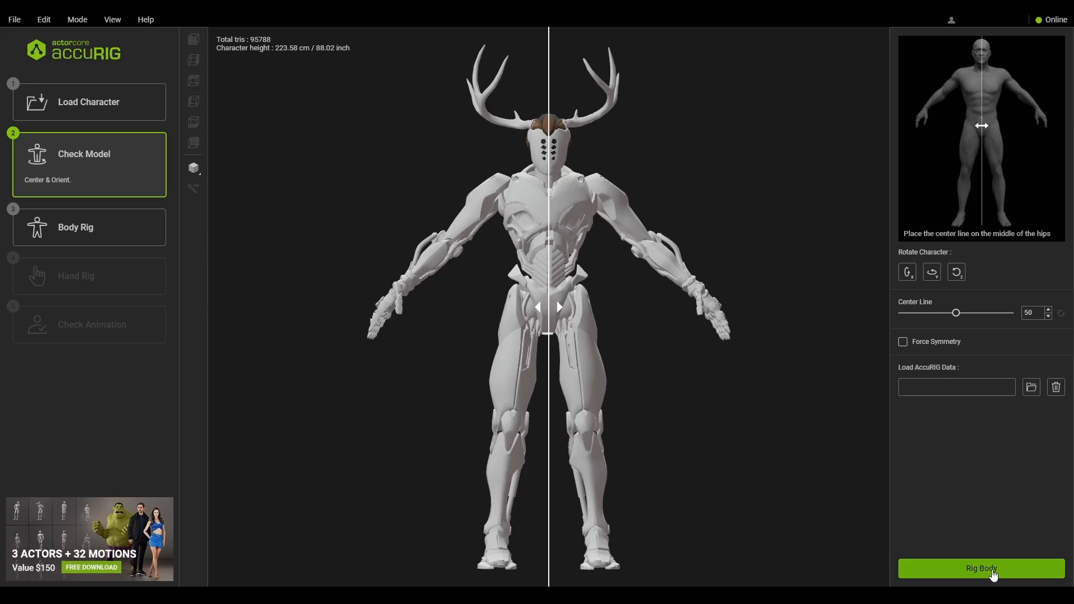
Step: Switch to AccuRIG, generate the body rig for the horned robot and check the orientation of its left thumb joint
left_click(994, 572)
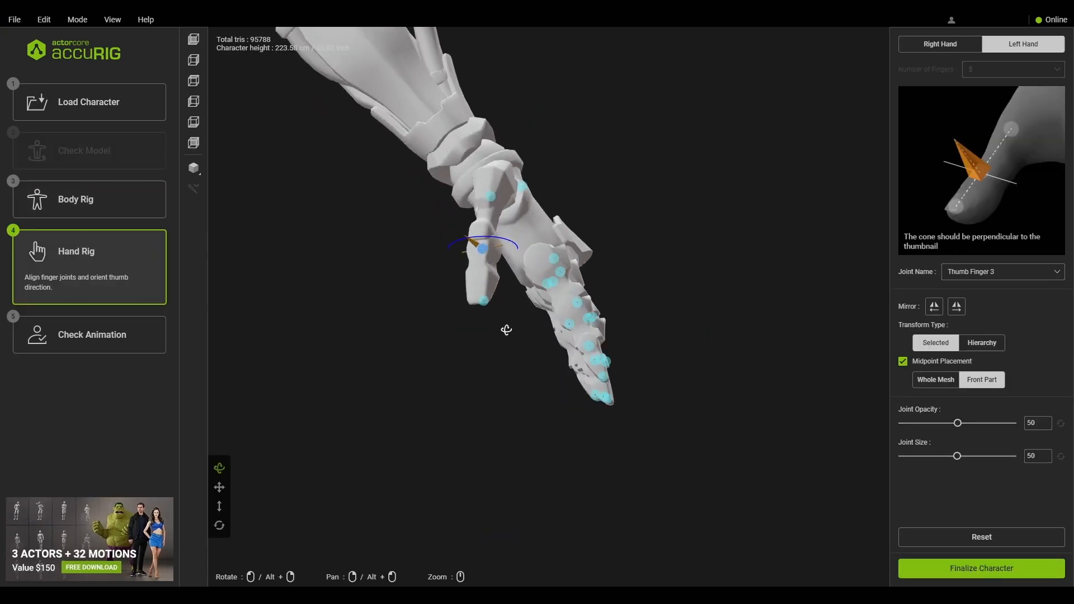
left_click_drag(506, 329, 510, 362)
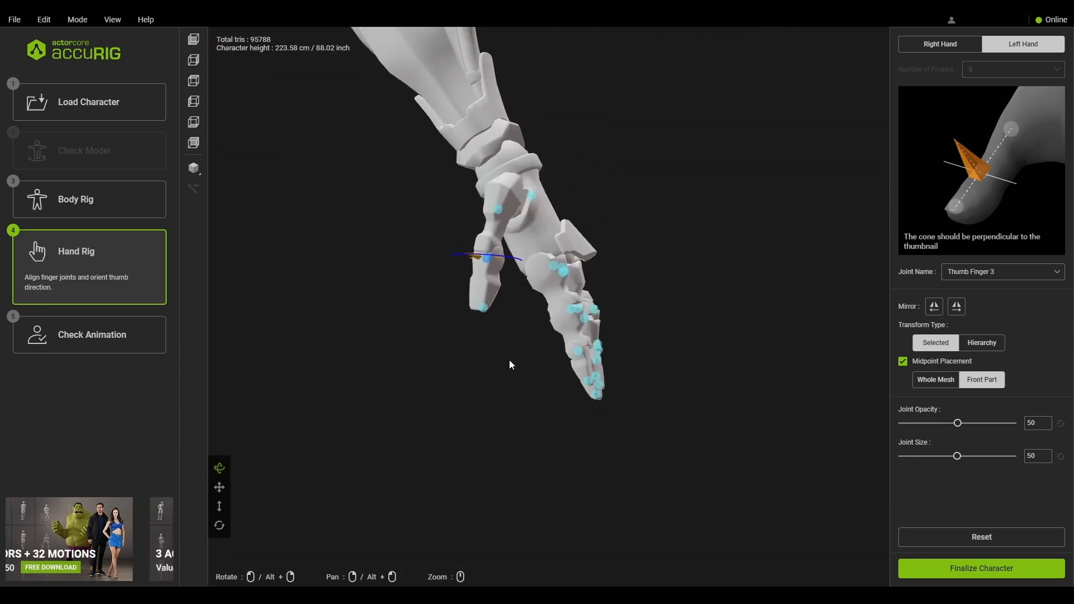
scroll(509, 363, "down", 5)
scroll(414, 396, "down", 5)
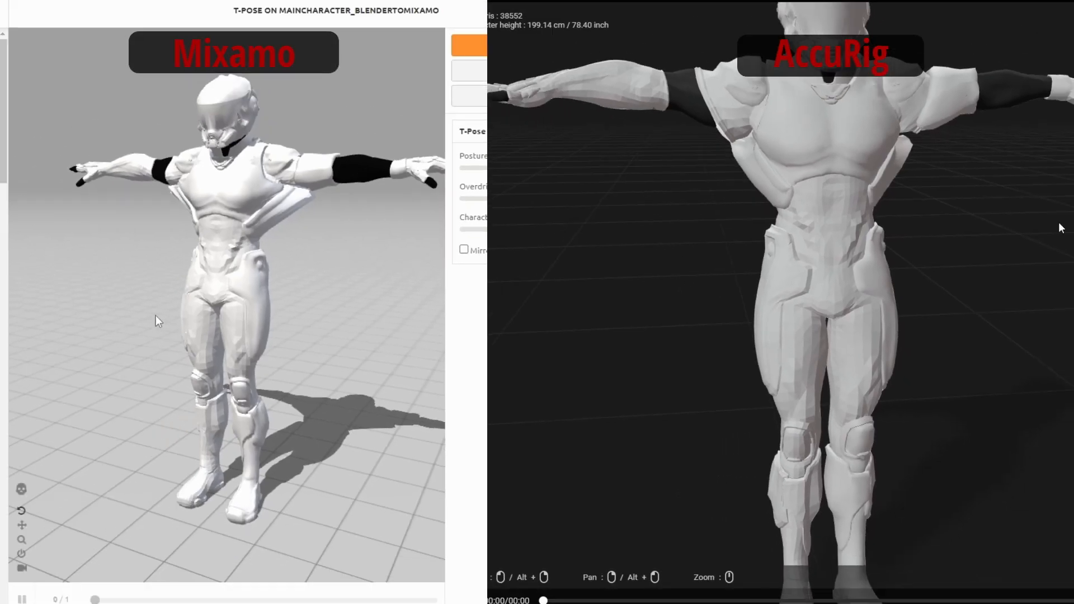
mouse_move(156, 315)
left_mouse_down()
mouse_move(311, 350)
mouse_move(143, 319)
mouse_move(162, 338)
left_mouse_up()
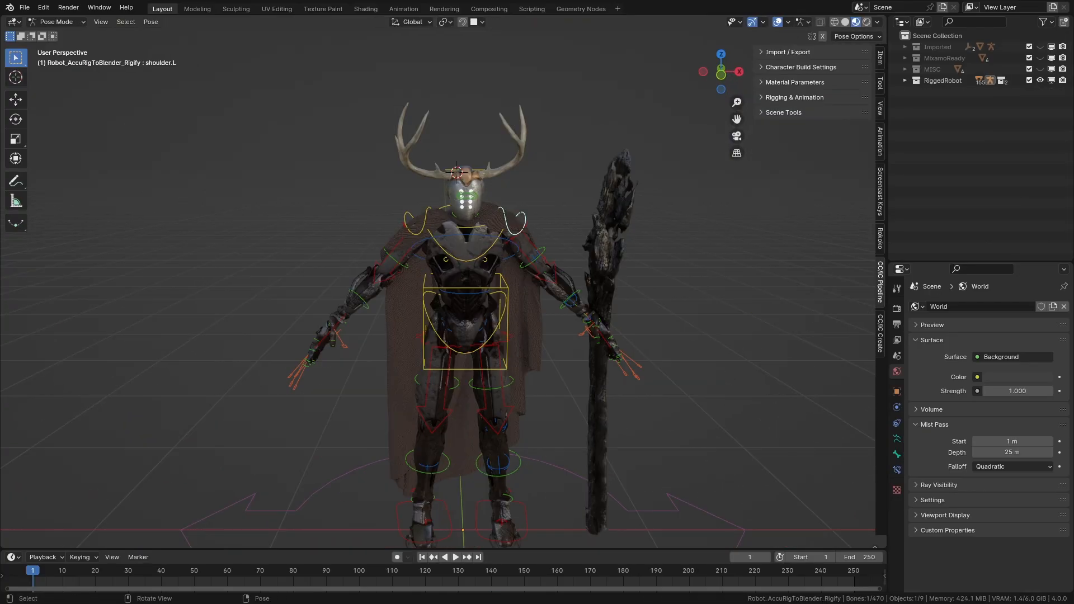
Step: In Blender, rotate the left shoulder control of the horned robot's Rigify rig
key("r")
left_click(529, 523)
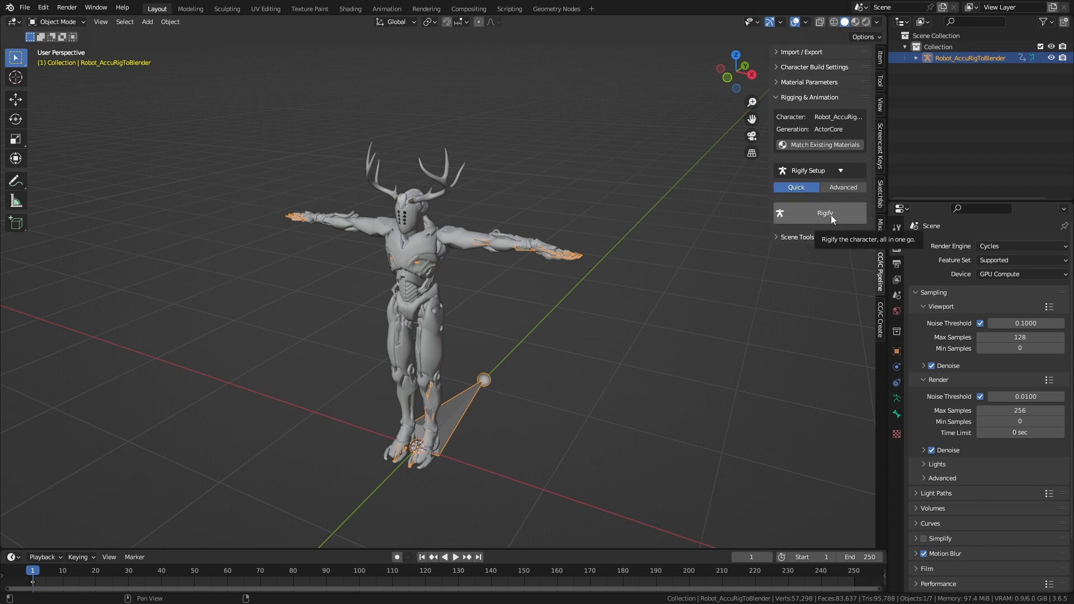
Step: Rigify the Robot_AccuRigToBlender character with the Quick setup and look over the generated rig and its retargeting options
scroll(367, 253, "up", 8)
scroll(367, 253, "down", 8)
left_click(812, 217)
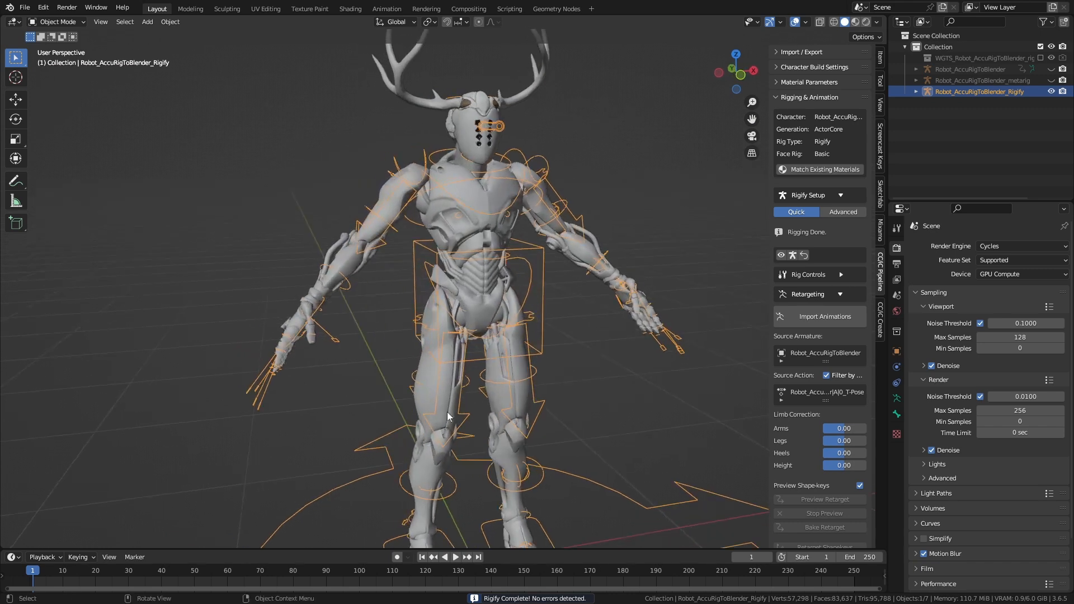
scroll(480, 372, "up", 3)
middle_click_drag(480, 372, 615, 386)
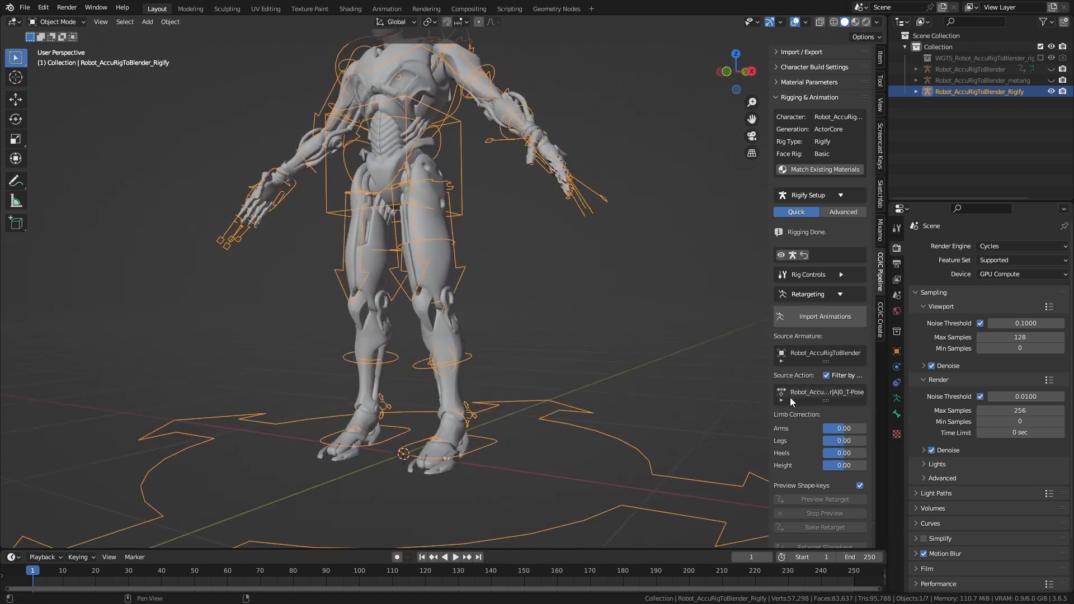
scroll(809, 417, "down", 4)
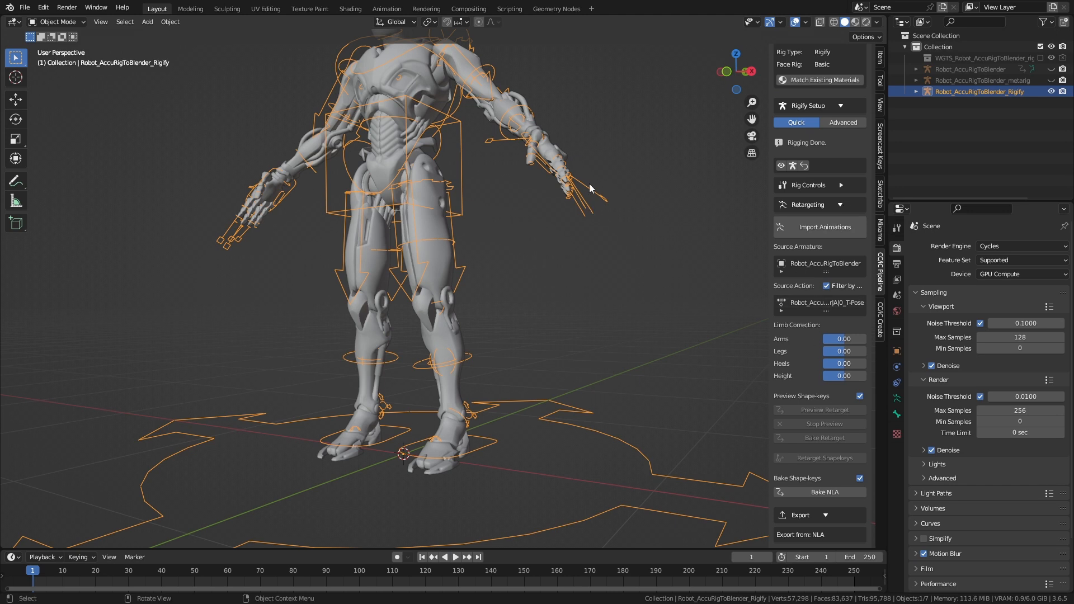
left_click(523, 114)
left_click(520, 112)
scroll(832, 432, "down", 3)
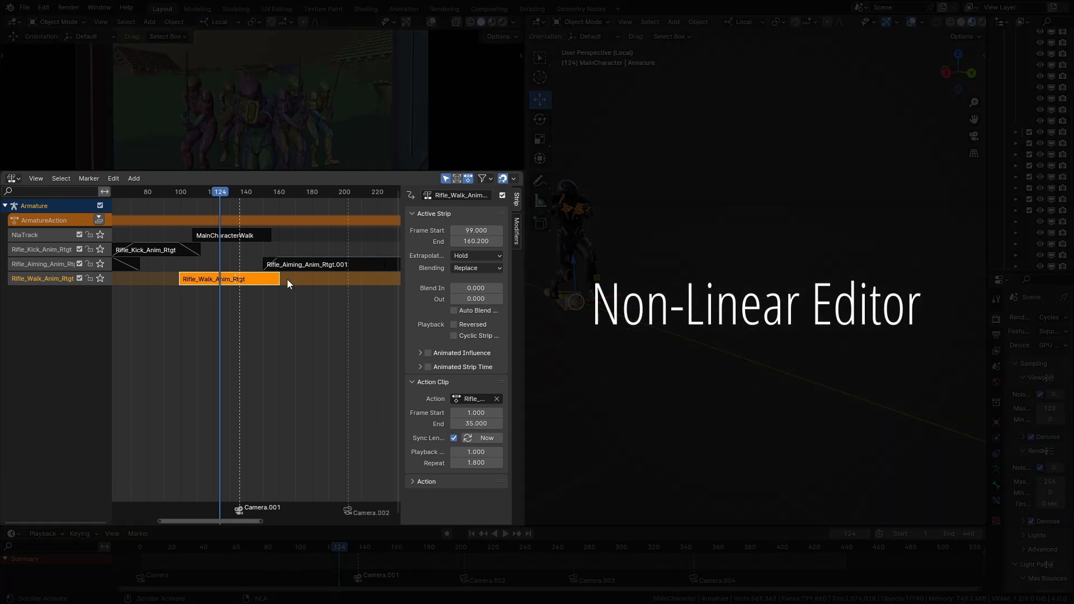
Step: Look over the armature's animation strips in the Nonlinear Animation editor and select only the Rifle_Walk_Anim_Rtgt strip
left_click_drag(324, 359, 128, 231)
mouse_move(213, 286)
middle_mouse_down("ctrl")
mouse_move(216, 306)
mouse_move(209, 283)
middle_mouse_up("ctrl")
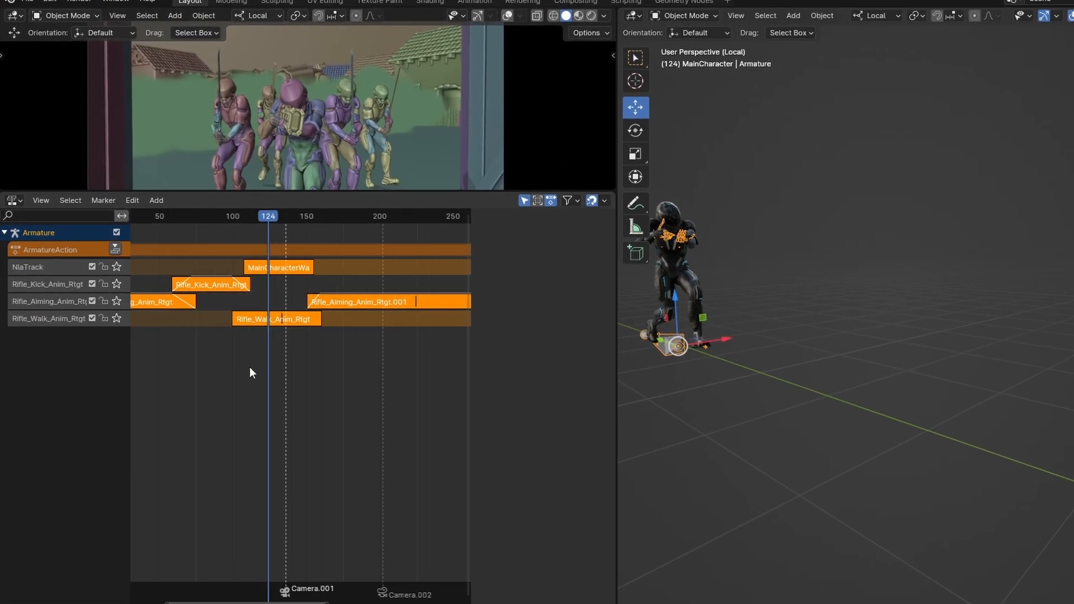
middle_click_drag(249, 371, 274, 374)
left_click(343, 355)
left_click(278, 317)
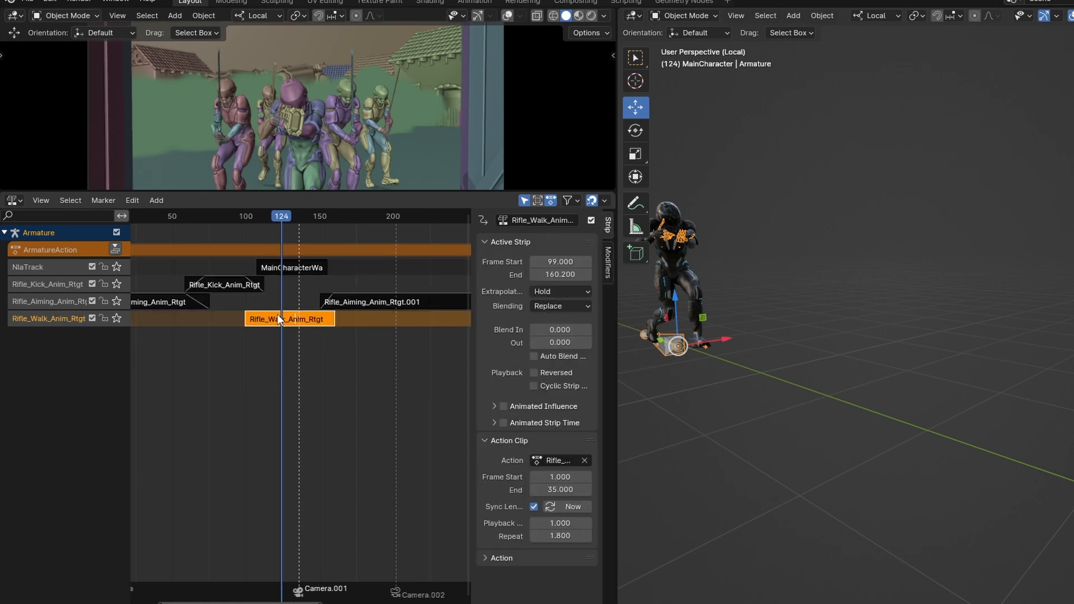
middle_click_drag(404, 400, 370, 394)
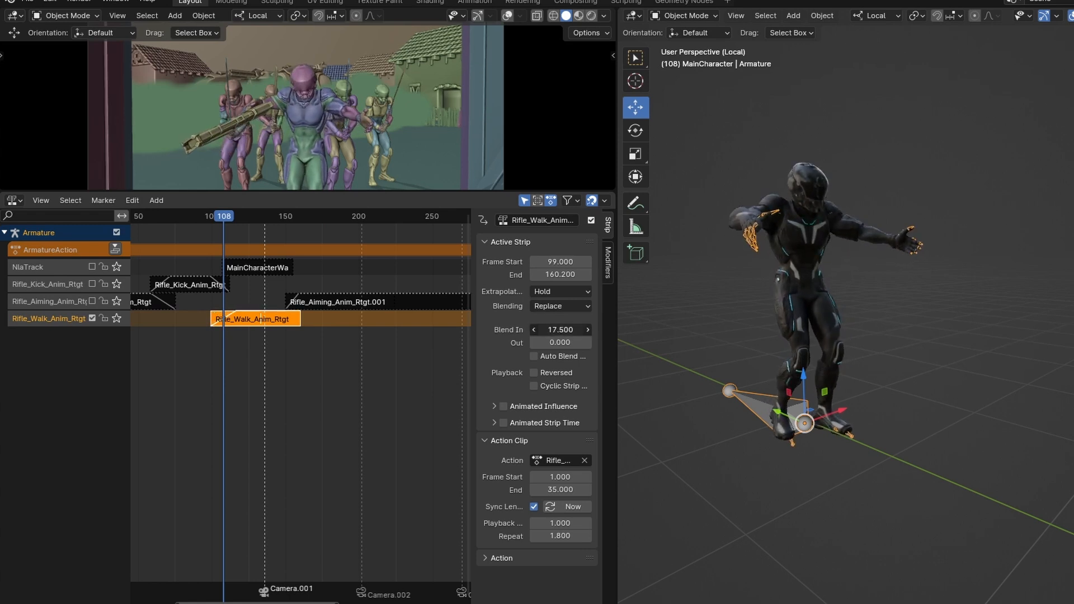
Step: Enable animated influence on the Rifle_Walk_Anim_Rtgt strip and scrub the timeline to check how the character's animation strips blend
left_click(495, 407)
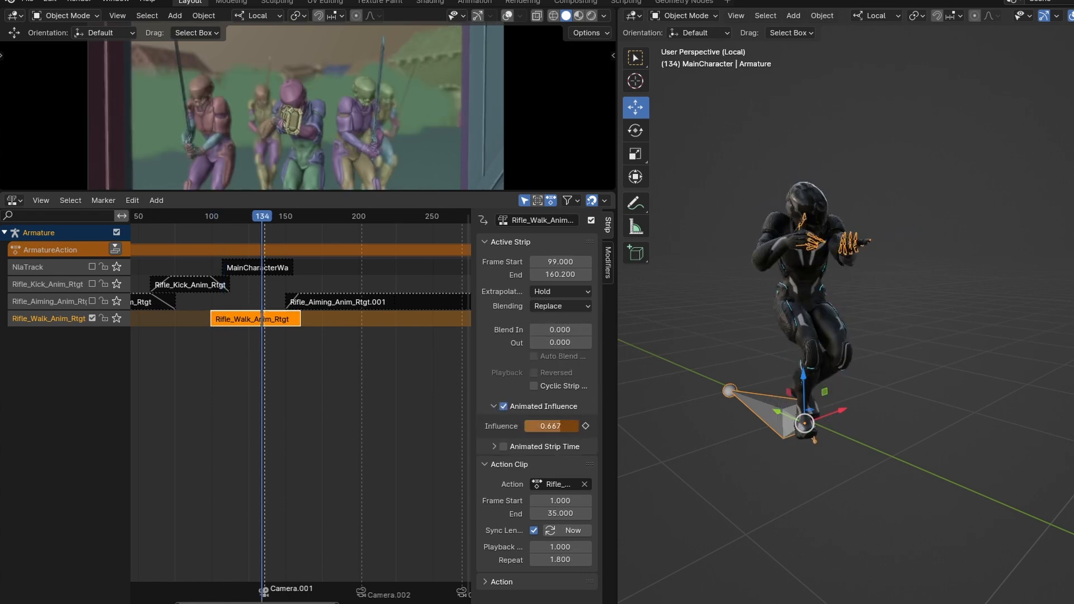
mouse_move(259, 216)
left_mouse_down()
mouse_move(229, 224)
mouse_move(264, 231)
left_mouse_up()
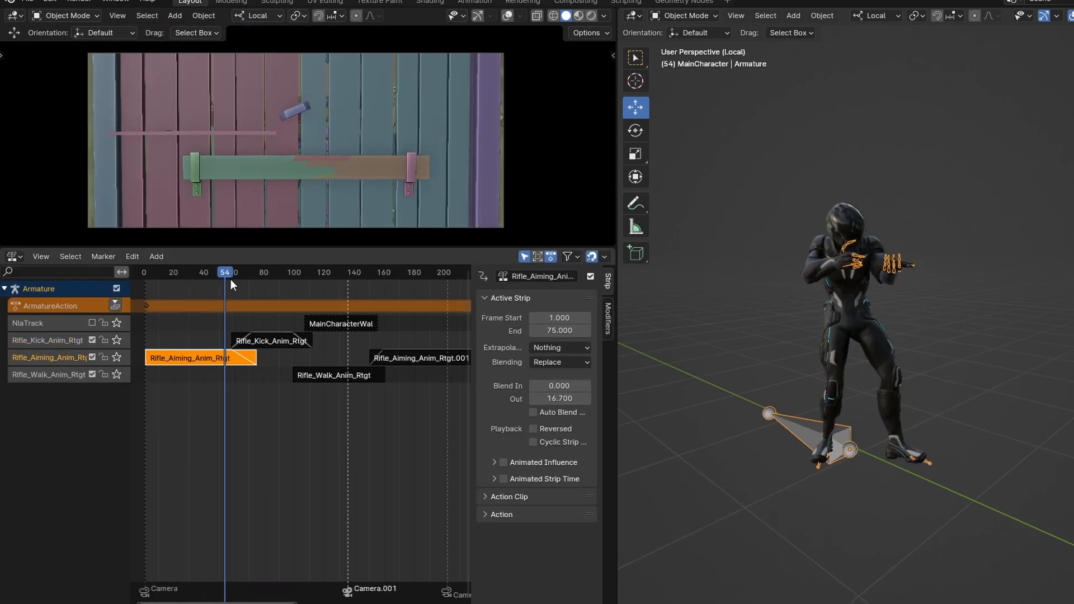
left_click_drag(248, 281, 418, 284)
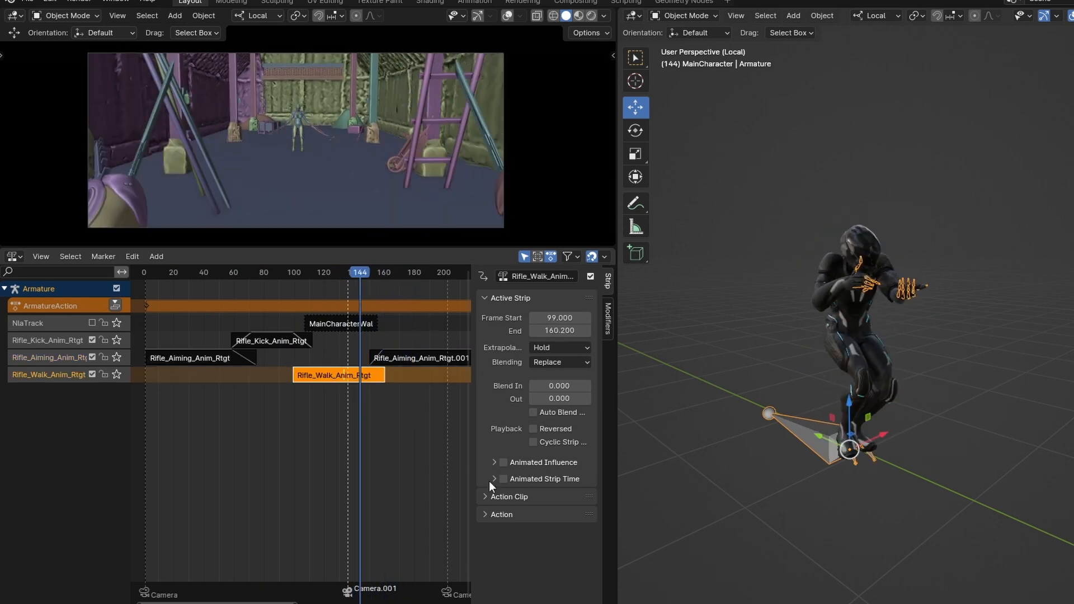
Step: Examine the Rifle_Walk_Anim_Rtgt strip's action clip settings and scrub the animation with the MainCharacter walk strip on NlaTrack
left_click(491, 513)
left_click(492, 512)
left_click(492, 497)
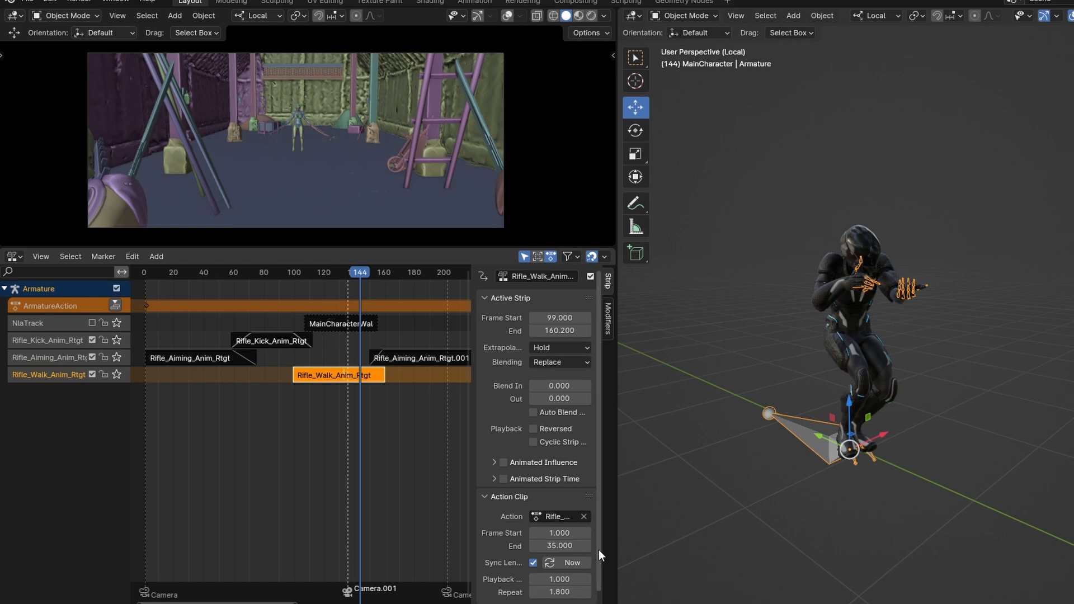
left_click_drag(599, 568, 600, 589)
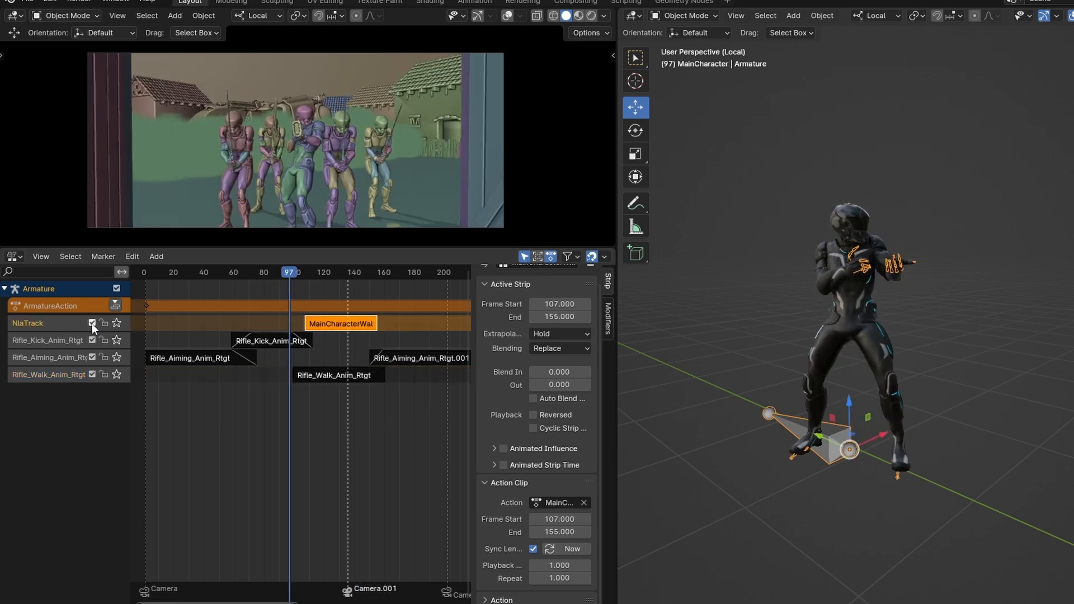
left_click_drag(291, 276, 408, 290)
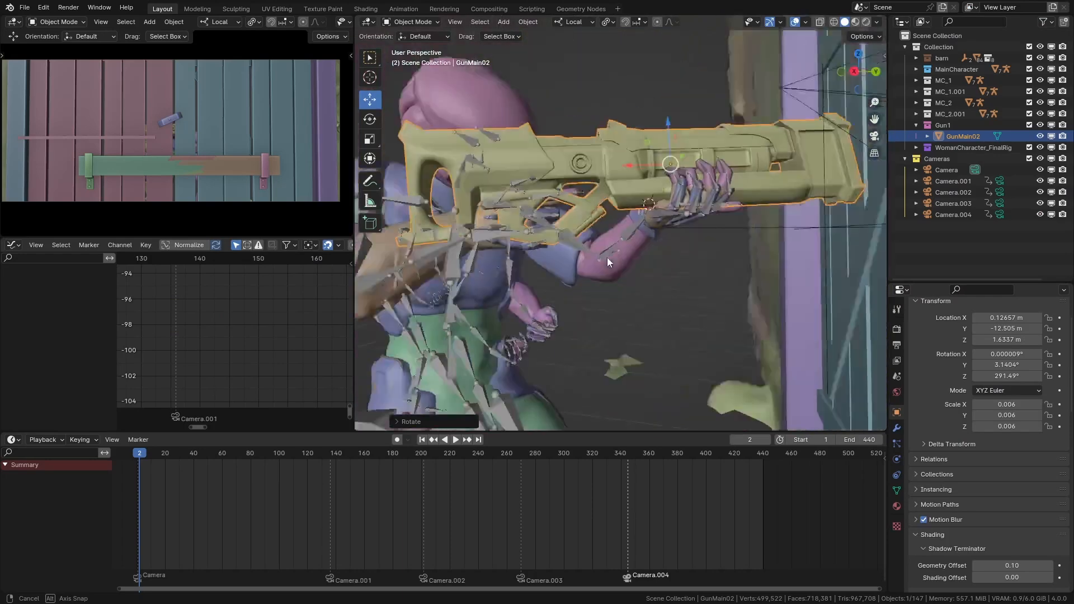
Step: Move the GunMain02 rifle along the Z axis to line it up with the character's hands
scroll(607, 257, "up", 5)
middle_click_drag(656, 230, 637, 311)
key("g")
key("z")
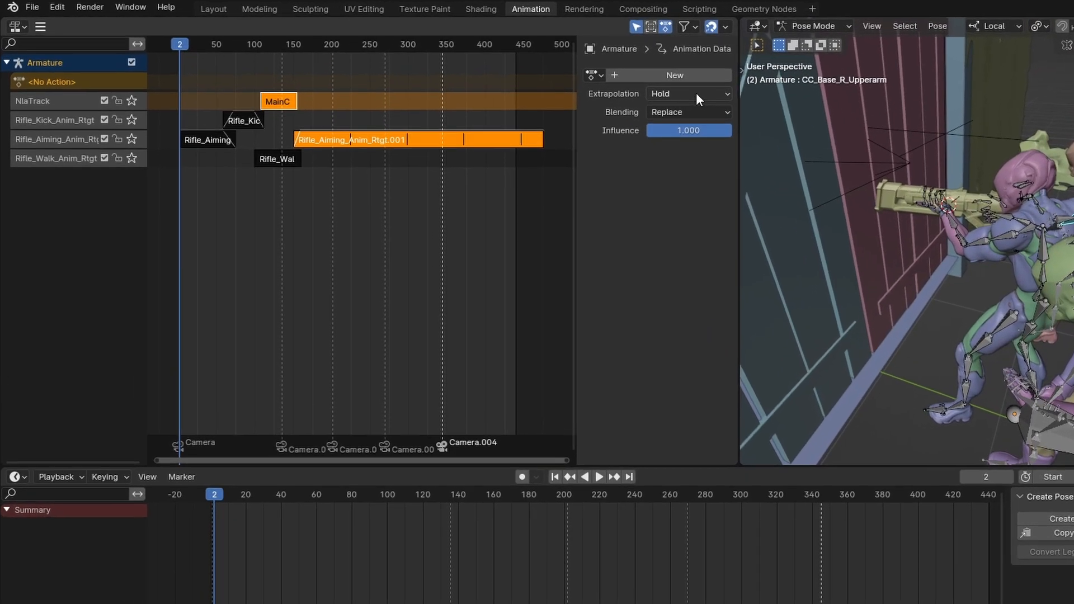
Step: Set the blending of the armature's animation data to Combine in the Nonlinear Animation editor
left_click(527, 74)
left_click(527, 74)
left_click(748, 122)
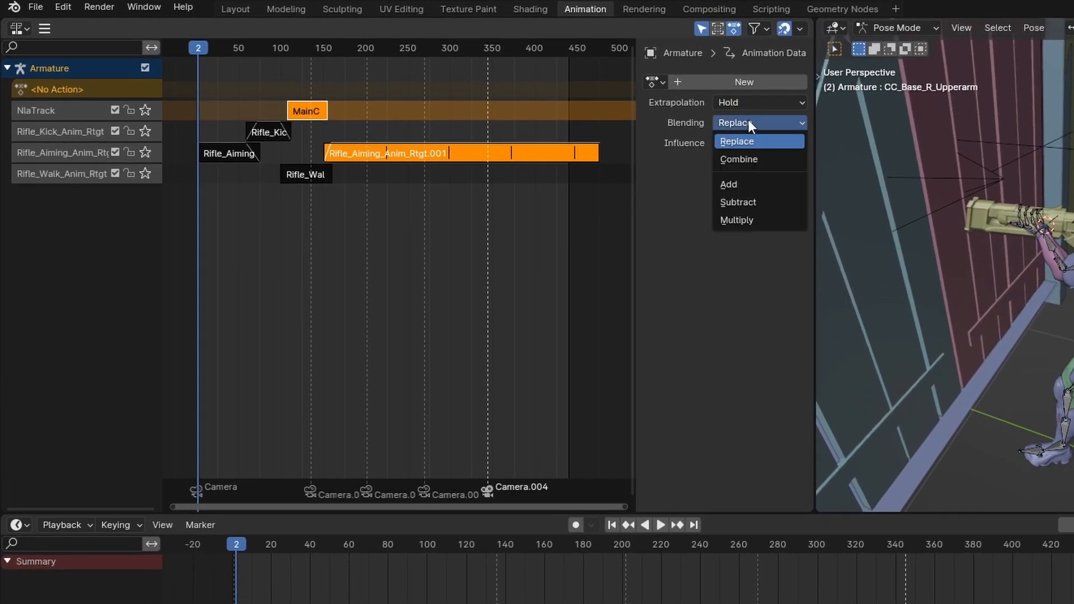
left_click(747, 159)
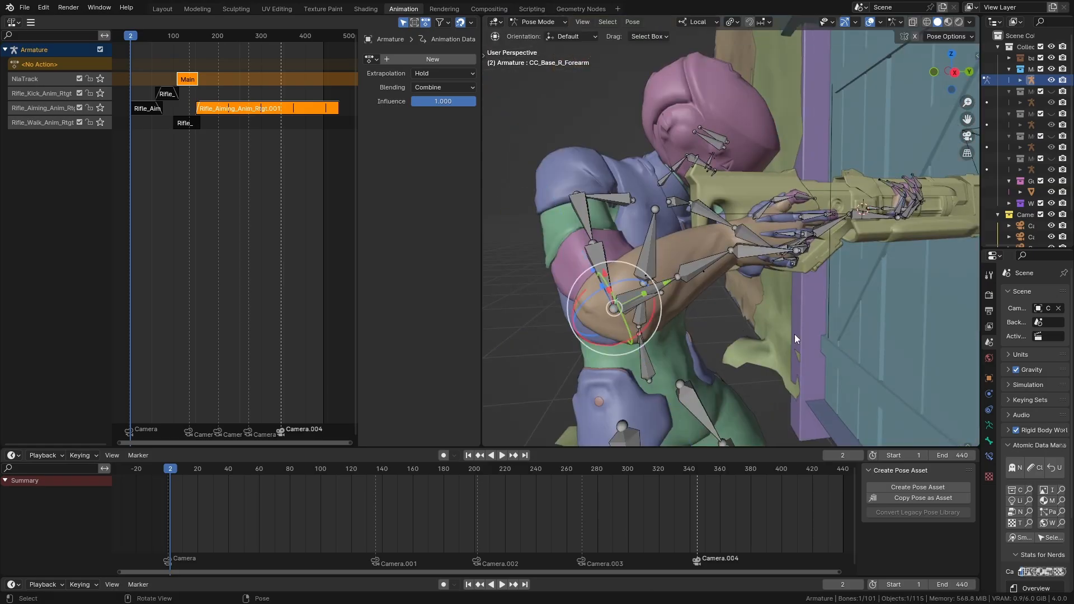
Step: Try rotating a right-hand bone about Z at the rifle, and keyframe all bones of the armature
middle_click_drag(795, 334, 724, 289)
left_click(783, 224)
key("r")
key("z")
key("Escape")
key("a")
key("i")
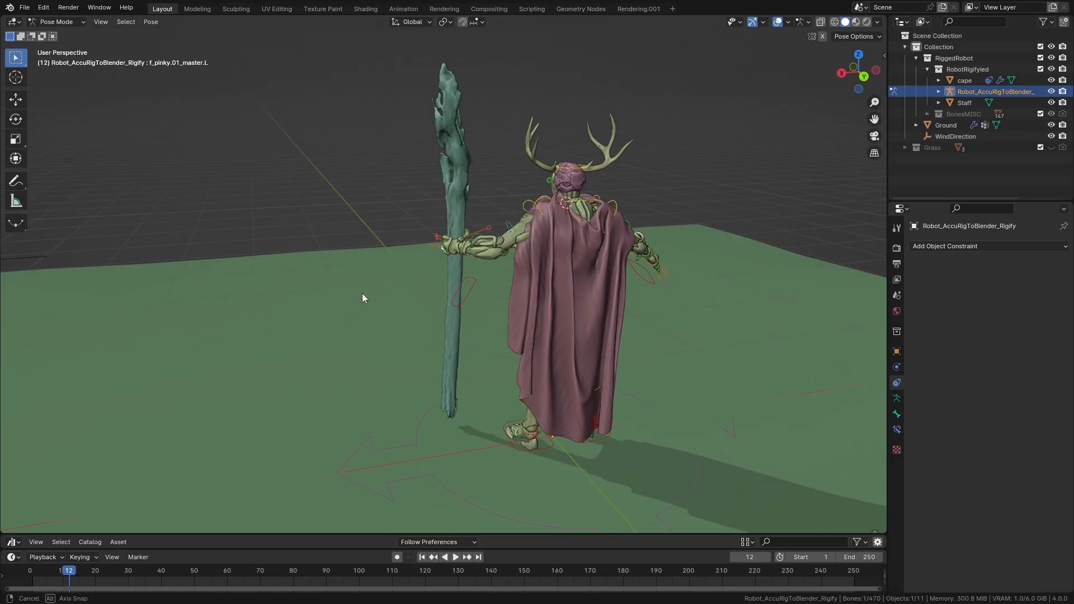
Step: Switch the horned robot's rig to Object Mode and add a Child Of constraint to the Staff targeting Robot_AccuRigToBlender_Rigify
middle_click_drag(353, 291, 502, 296)
scroll(415, 316, "up", 4)
key("ctrl+Tab")
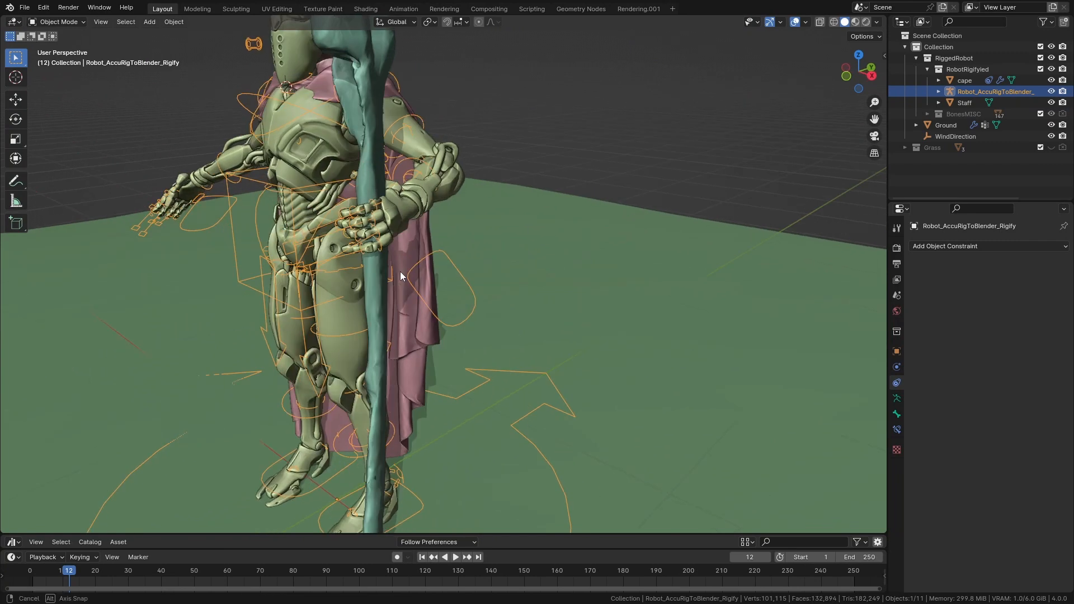
middle_click_drag(385, 270, 503, 270)
scroll(484, 289, "up", 3)
left_click(442, 200)
left_click(974, 247)
left_click(1024, 308)
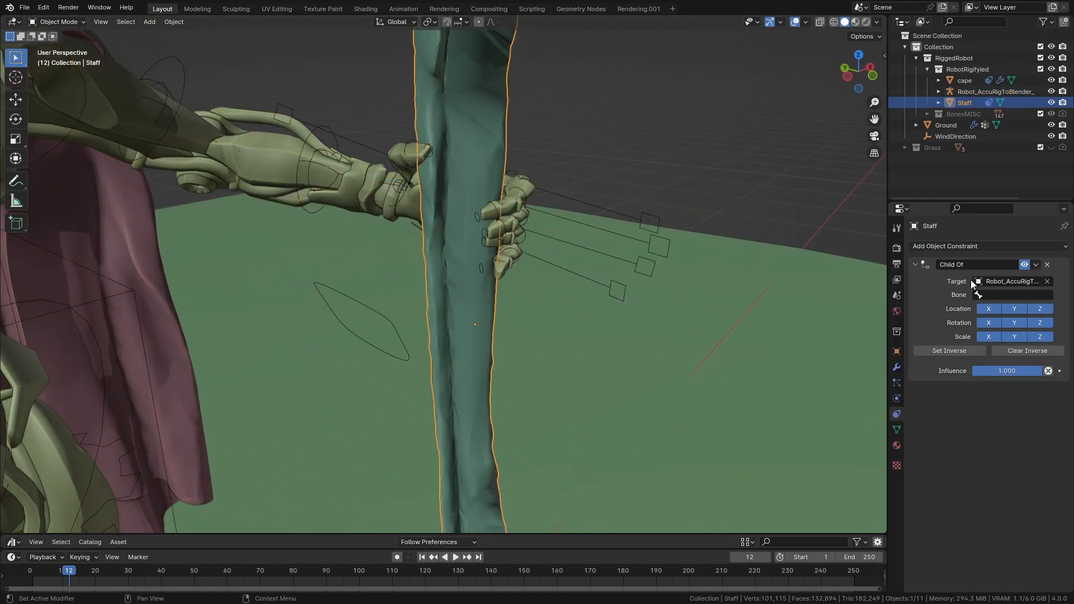
Step: Set the bone of the Staff's Child Of constraint to hand_fk.L and set the inverse
left_click(1002, 295)
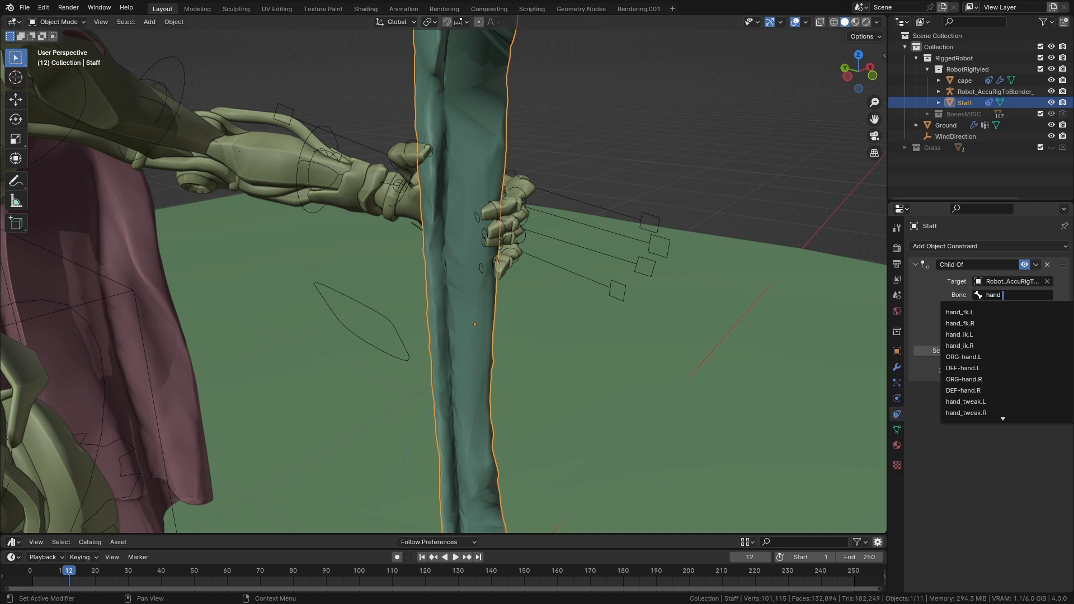
left_click(966, 312)
left_click(926, 350)
Step: Rotate the hand_tweak.L control and the robot's arm controls freely to test the staff's attachment to the hand
key("r")
key("r")
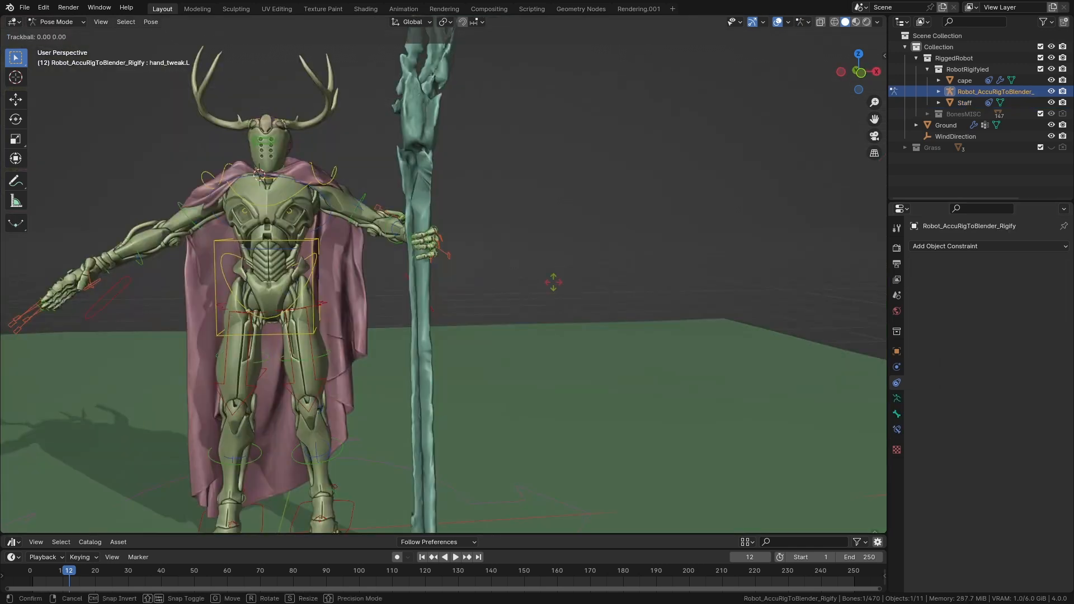
left_click(555, 276)
key("r")
left_click(580, 314)
middle_click_drag(580, 314, 544, 329)
key("r")
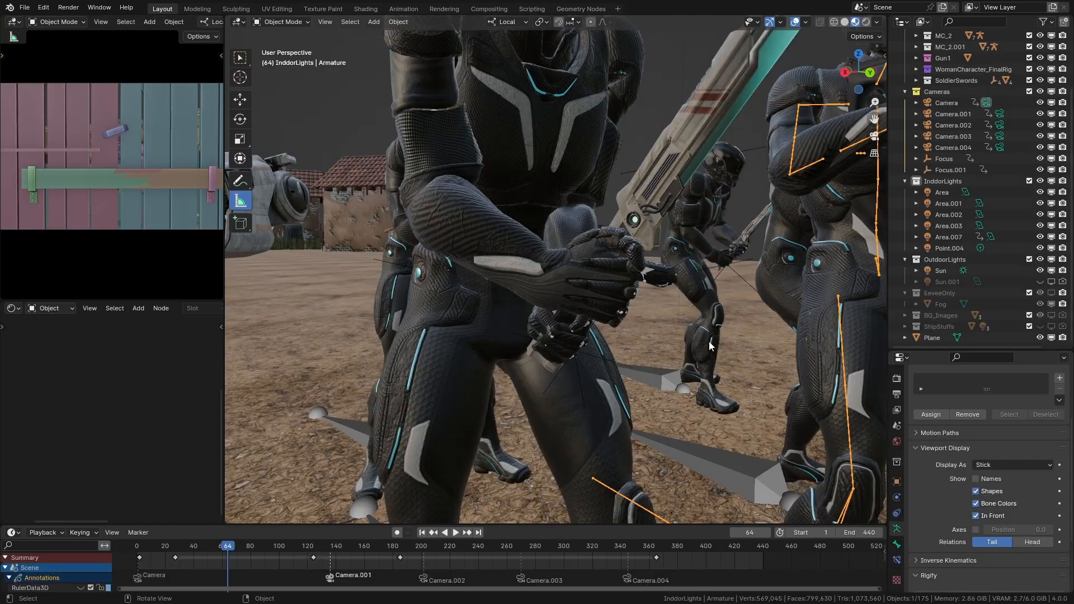
Step: Inspect the soldier's sword grip and the Child Of constraint that attaches GunMain02 to the main character's armature
middle_click_drag(649, 335, 697, 347)
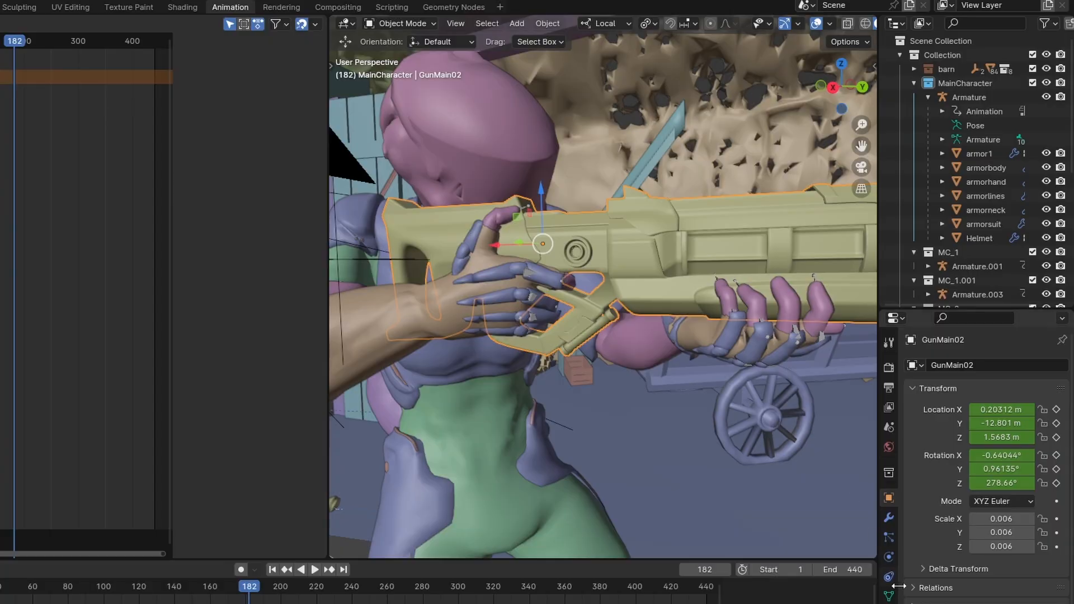
left_click(890, 579)
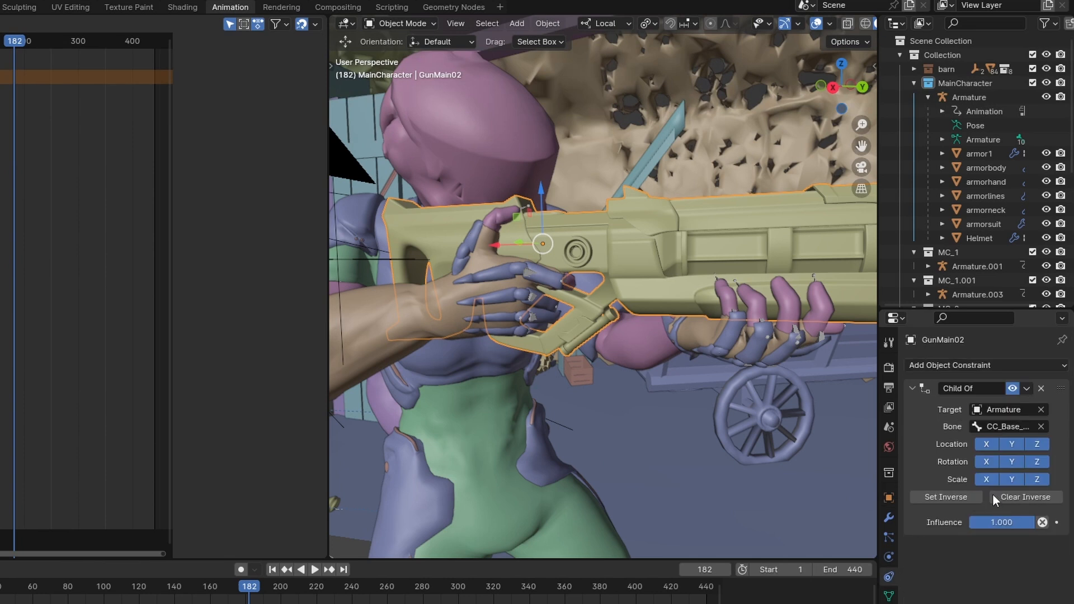
mouse_move(660, 324)
middle_mouse_down()
mouse_move(676, 321)
mouse_move(665, 327)
middle_mouse_up()
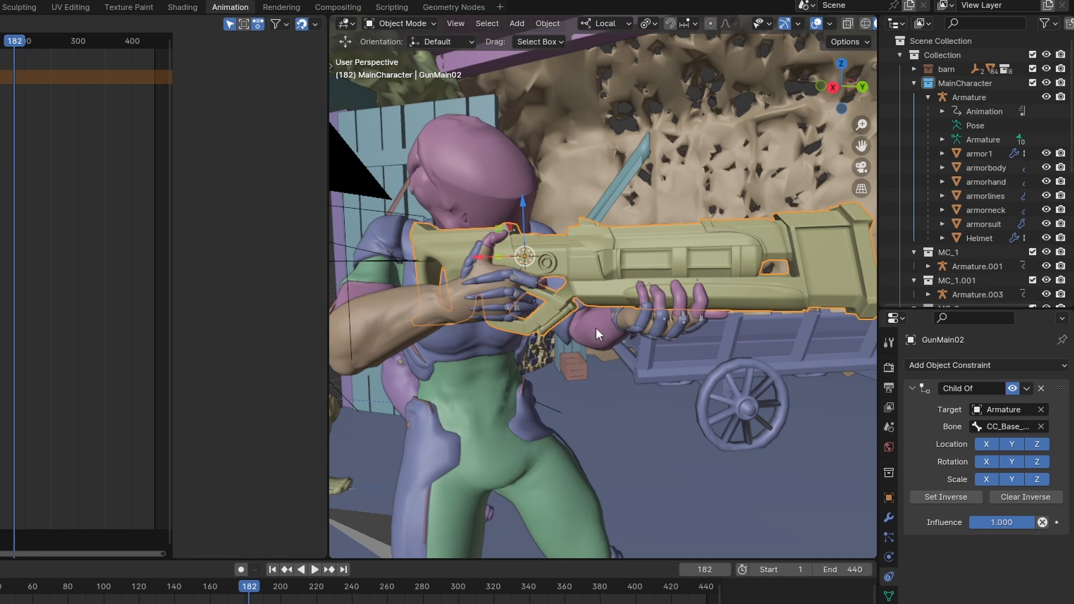
Step: Add an empty and move it along the rifle to the main character's left hand
key("shift+a")
mouse_move(559, 283)
left_click(680, 283)
key("g")
key("y")
left_click_drag(686, 236, 686, 244)
middle_click_drag(686, 244, 565, 296)
left_click_drag(543, 284, 551, 283)
middle_click_drag(560, 285, 629, 297)
left_click_drag(593, 323, 600, 323)
left_click(598, 332)
middle_click_drag(630, 325, 895, 596)
Step: Select the CC_Base_L_Hand bone in Pose Mode and add an Inverse Kinematics bone constraint
key("ctrl+Tab")
key("z")
left_click(626, 312)
key("z")
left_click(1007, 365)
left_click(945, 432)
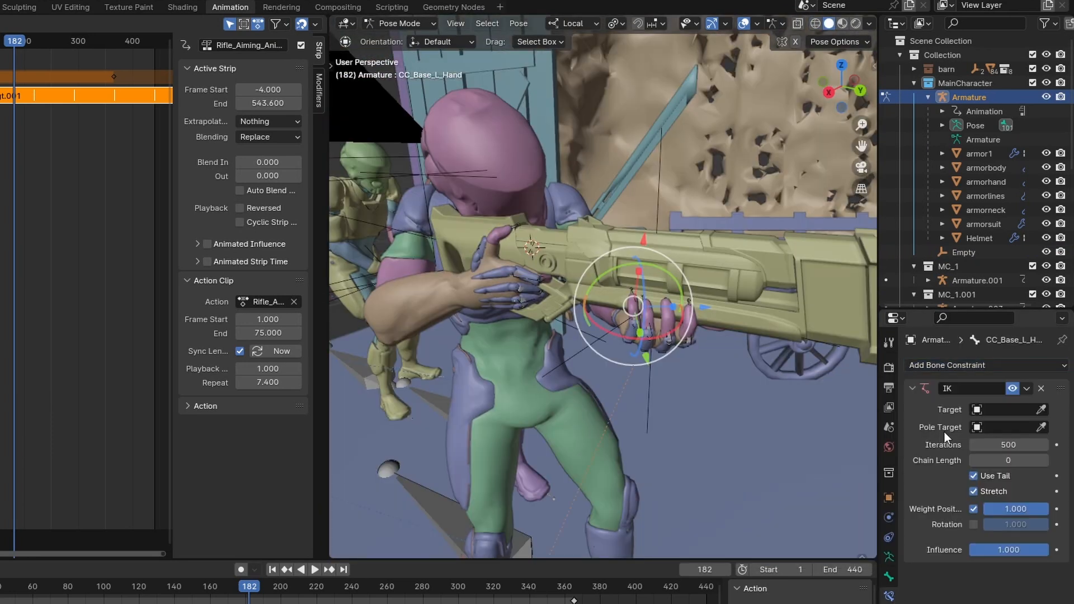
Step: Set the left hand's IK target to the Empty, limit the chain length and enable the rotation weight
left_click(650, 415)
double_click(1042, 460)
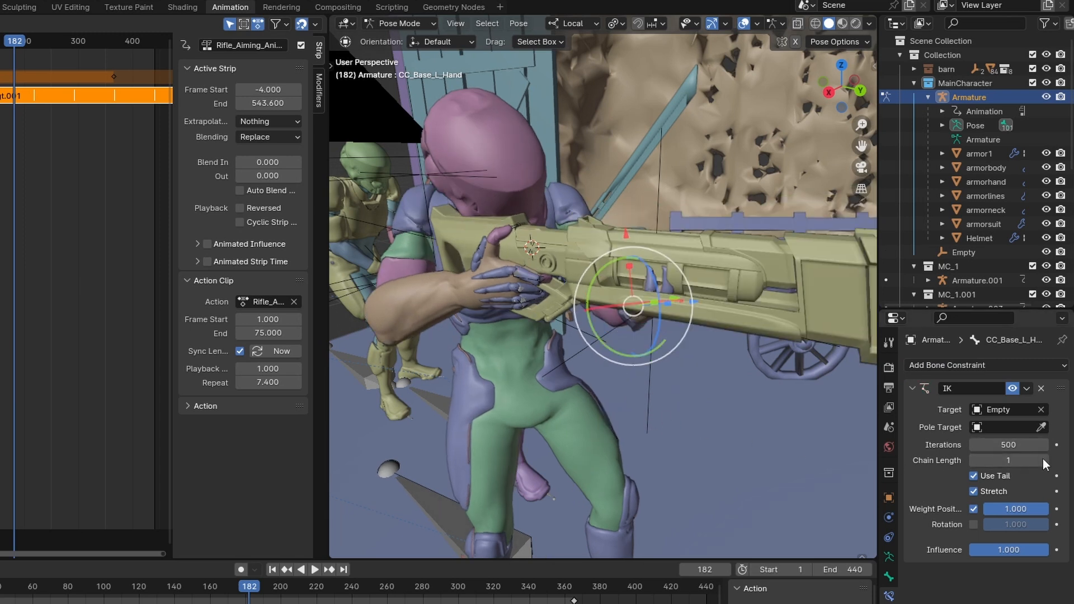
left_click(1042, 460)
middle_click_drag(768, 446, 636, 437)
left_click(974, 525)
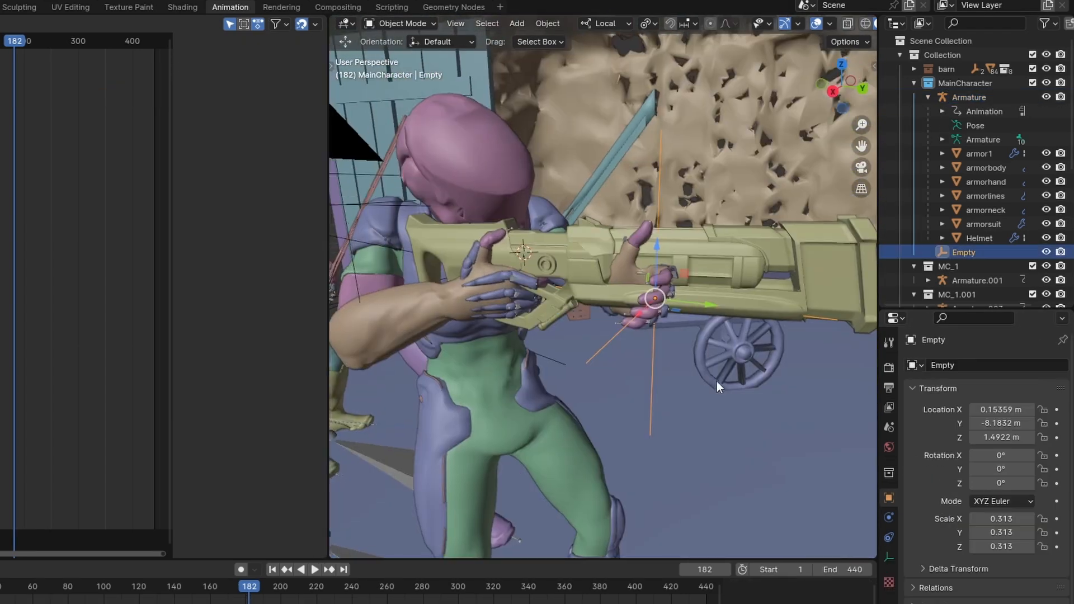
Step: Add a Child Of constraint targeting GunMain02 to the left-hand empty
left_click(889, 557)
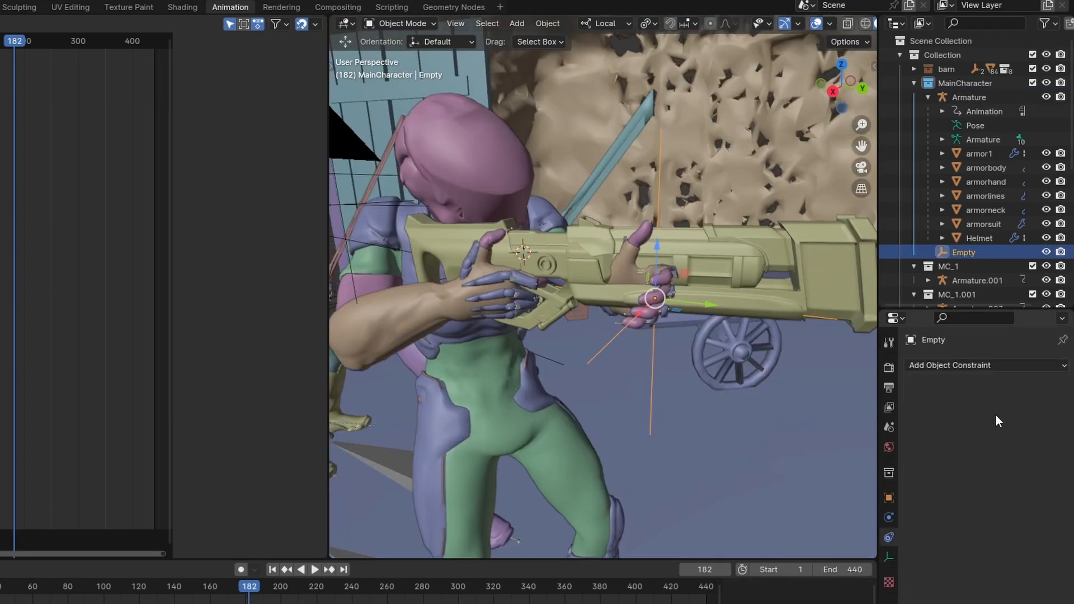
left_click(1044, 367)
left_click(1030, 437)
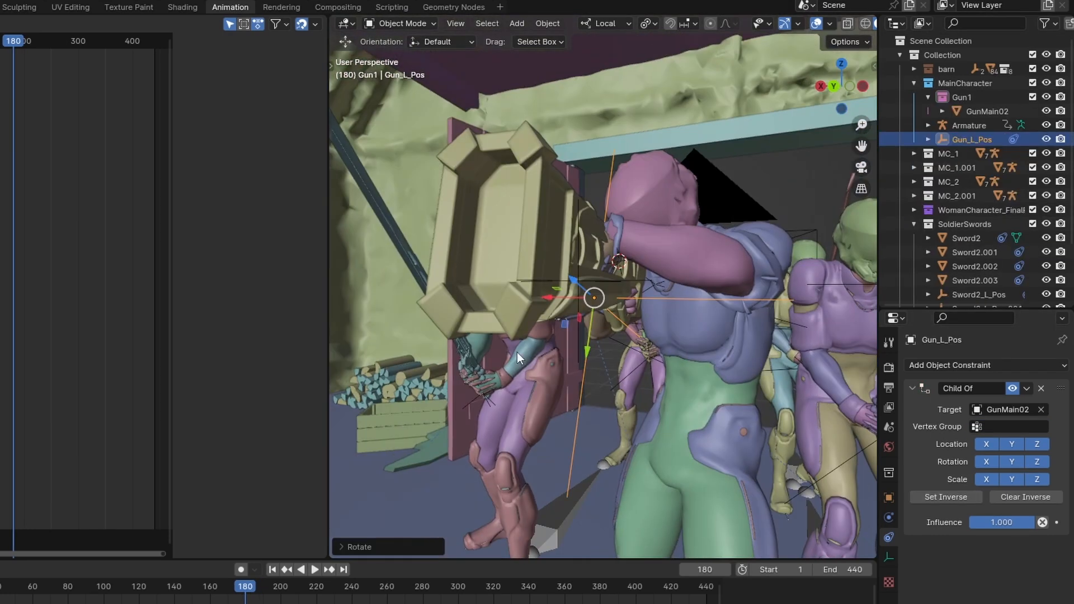
Step: Rotate the Gun_L_Pos empty freely and about its local Z axis to align the left hand with the rifle
key("r")
left_click(655, 323)
key("r")
key("z")
key("z")
left_click(655, 313)
Step: Set the transform orientation to Global, shift Gun_L_Pos along Z to seat the left hand under the rifle, and scrub the animation
middle_click_drag(537, 258, 632, 213)
left_click_drag(621, 324, 605, 330)
left_click(606, 23)
middle_click_drag(604, 330, 610, 290)
key("g")
key("z")
left_click(701, 360)
mouse_move(701, 359)
middle_mouse_down()
mouse_move(606, 378)
mouse_move(532, 332)
mouse_move(691, 344)
middle_mouse_up()
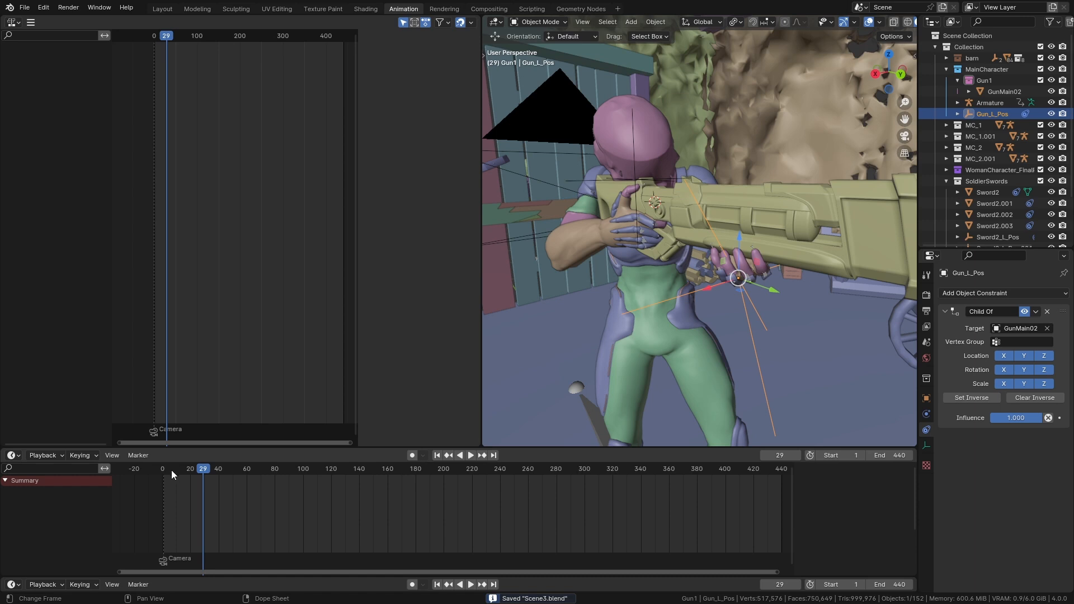
left_click_drag(256, 474, 451, 475)
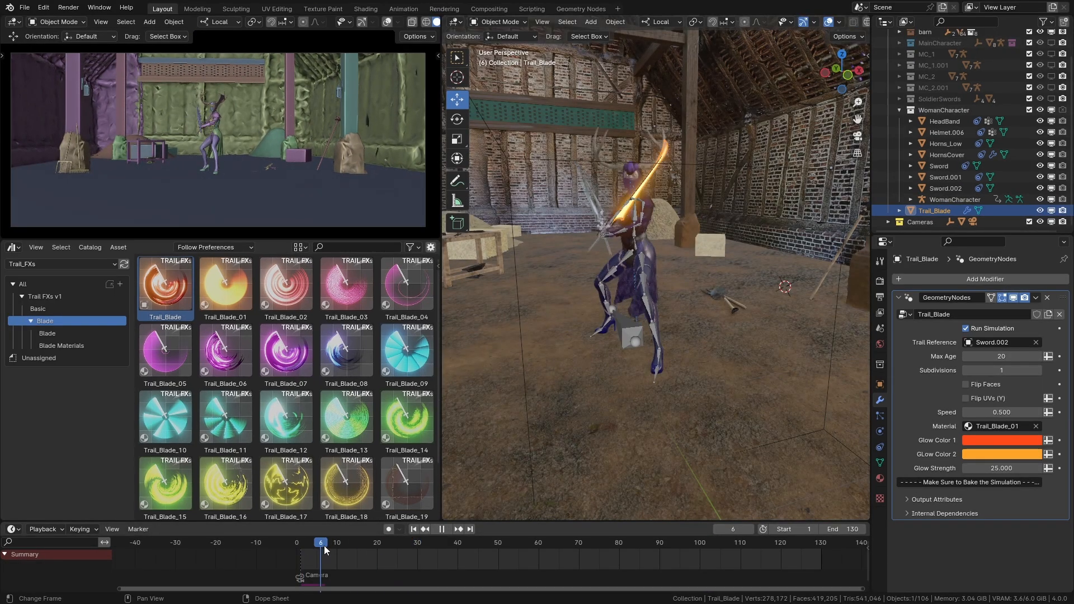
Step: Scrub the Trail_Blade sword animation to frame 82 and examine the glowing trail in the viewport
left_click_drag(325, 550, 627, 542)
scroll(644, 380, "down", 5)
middle_click_drag(644, 358, 773, 336)
left_click(828, 22)
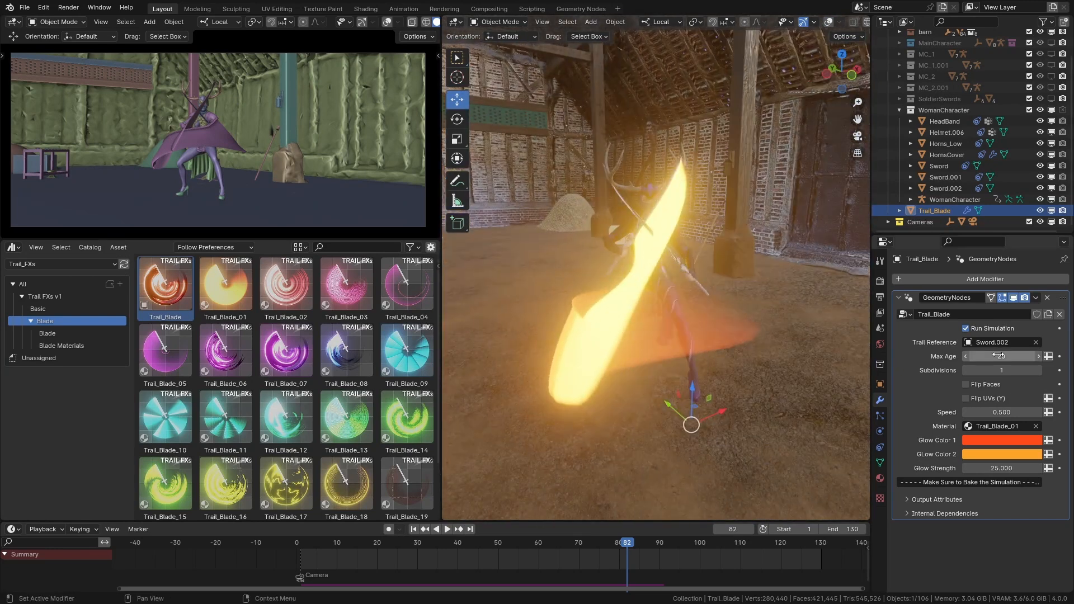
left_click_drag(423, 541, 350, 547)
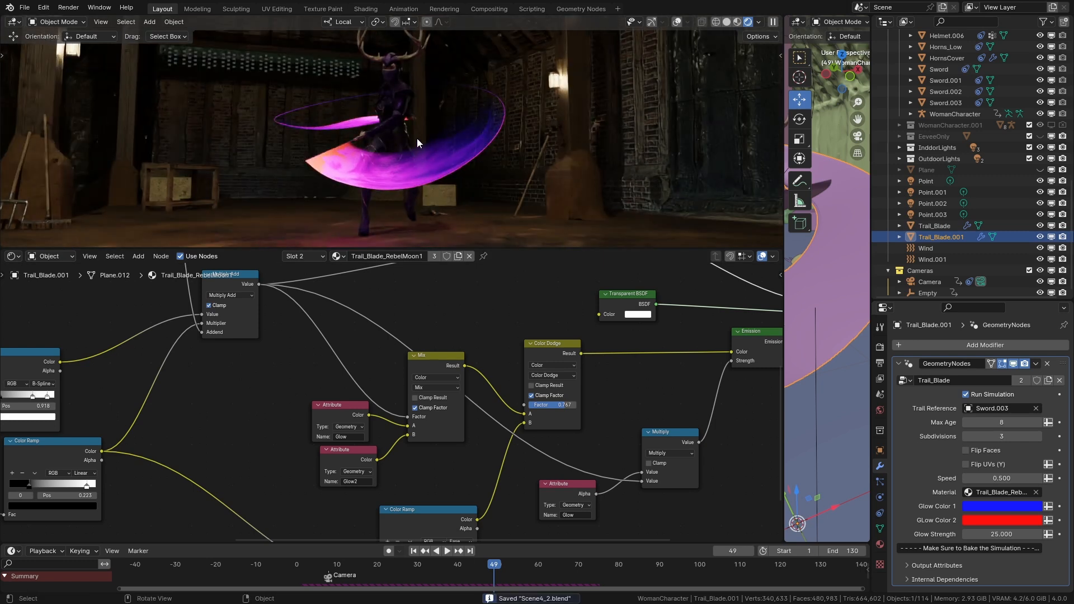
Step: Save Scene4_2.blend and scrub the timeline to review the purple sword trails
scroll(418, 138, "down", 2)
key("ctrl+s")
left_click_drag(330, 564, 623, 558)
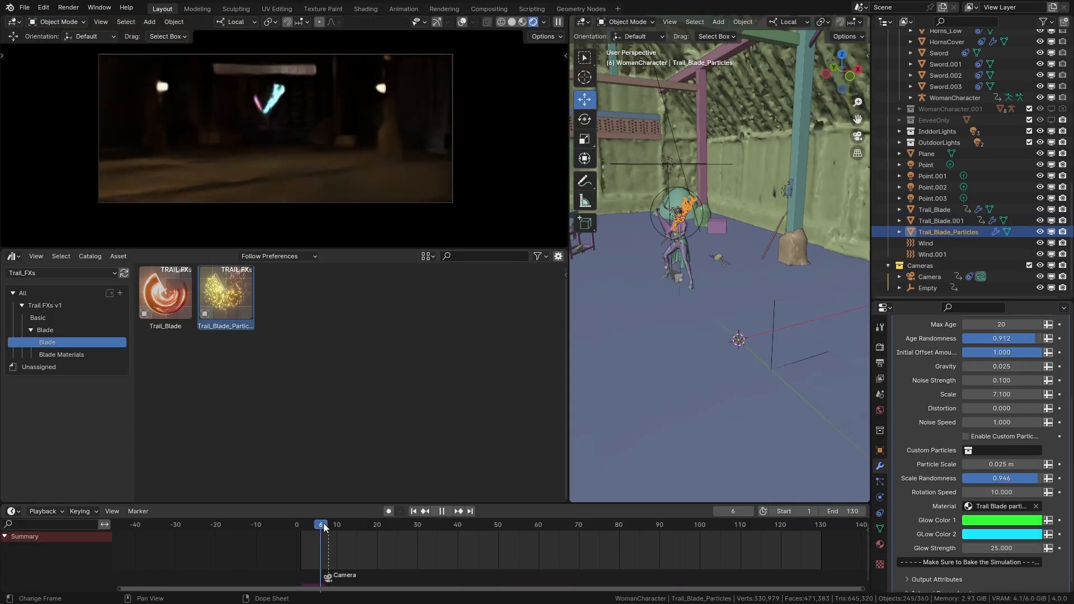
Step: Scrub to frame 32 and examine the Trail_Blade_Particles around the sword-wielding woman character
left_click_drag(399, 527, 426, 529)
middle_click_drag(738, 330, 591, 324)
scroll(671, 314, "up", 3)
middle_click_drag(671, 314, 791, 377)
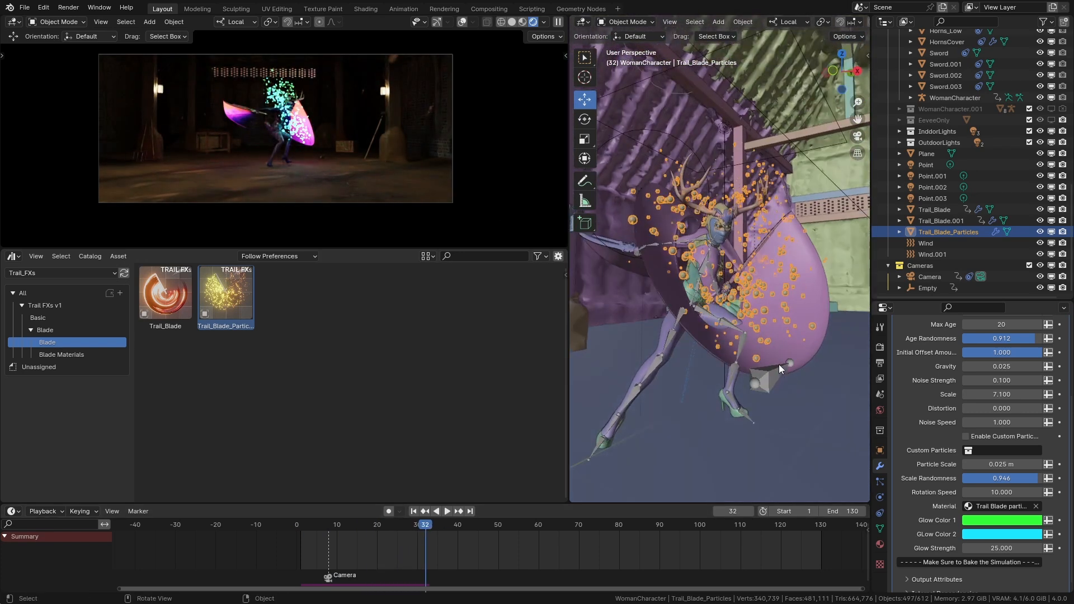
Step: Change Glow Color 1 and Glow Color 2 of the Trail_Blade_Particles effect
left_click(1012, 523)
left_click_drag(1008, 381, 1016, 371)
left_click(1013, 522)
left_click(1016, 537)
left_click_drag(983, 442, 975, 450)
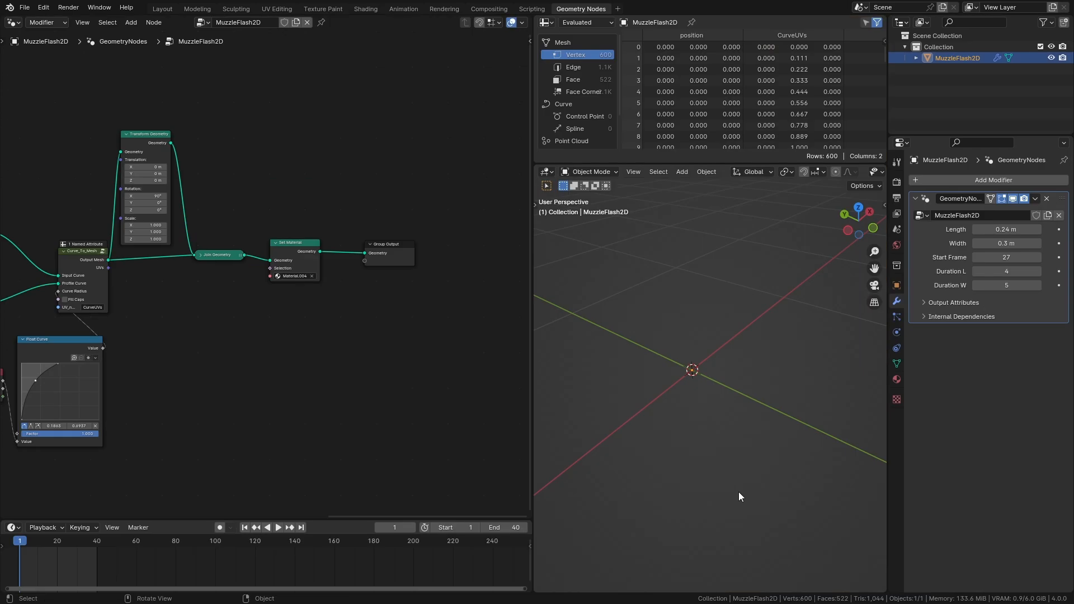
Step: Look over the MuzzleFlash2D and MuzzleFlash2D_Rate effects and adjust the Depth of the Shoot_Rate beam
middle_click_drag(740, 492, 767, 479)
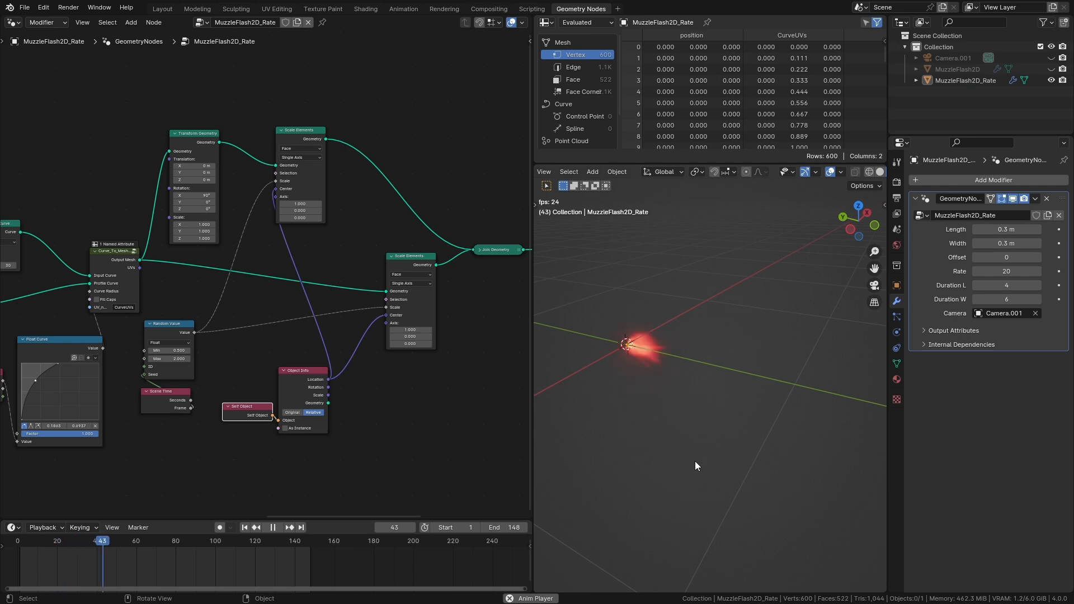
middle_click_drag(695, 454, 720, 430)
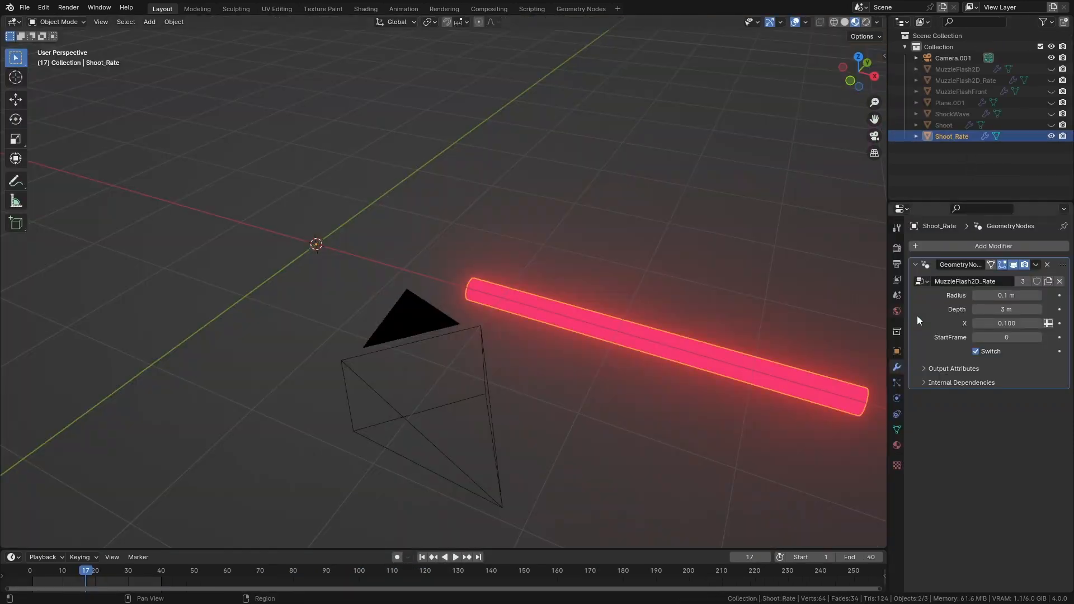
left_click_drag(1006, 309, 977, 310)
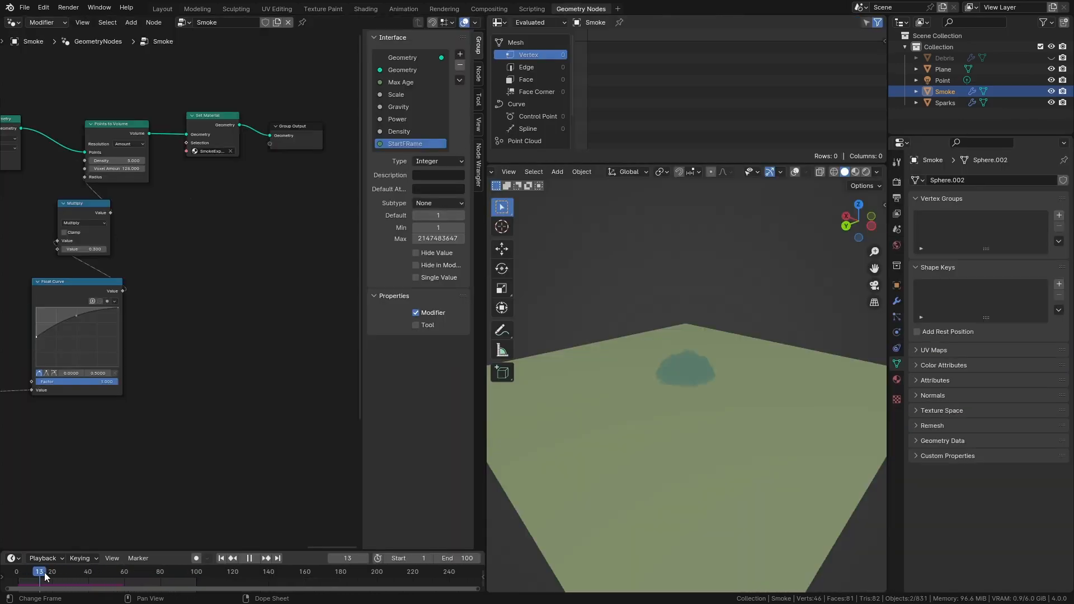
Step: Scrub the Smoke simulation to frame 50 and select the Sparks object
left_click_drag(46, 577, 97, 577)
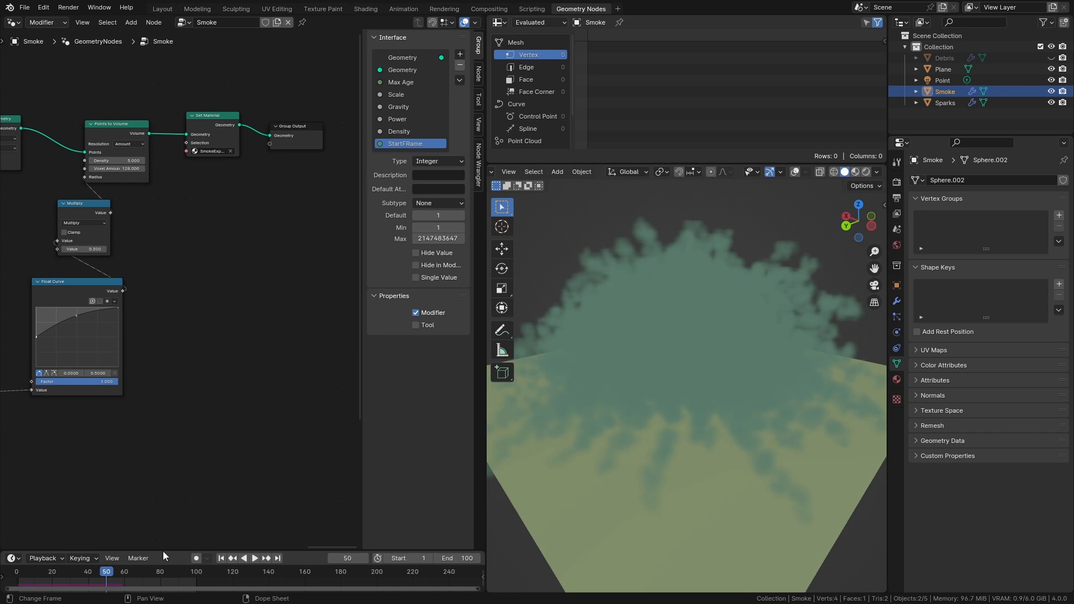
left_click(945, 102)
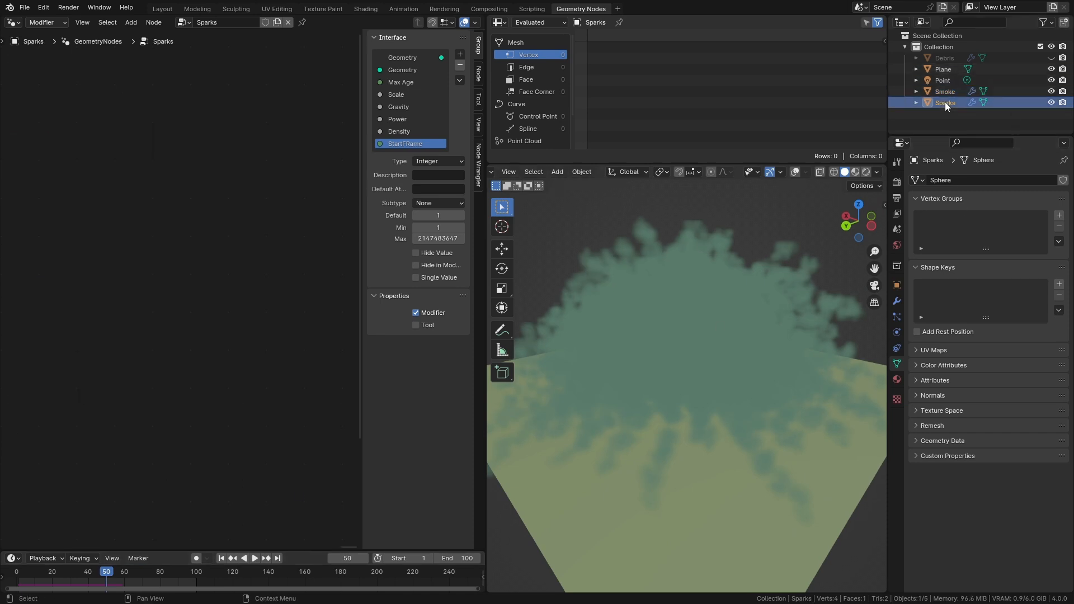
Step: Insert a Set Material node between Points to Volume and Group Output, assign the SMoke material, and save the file
left_click(945, 92)
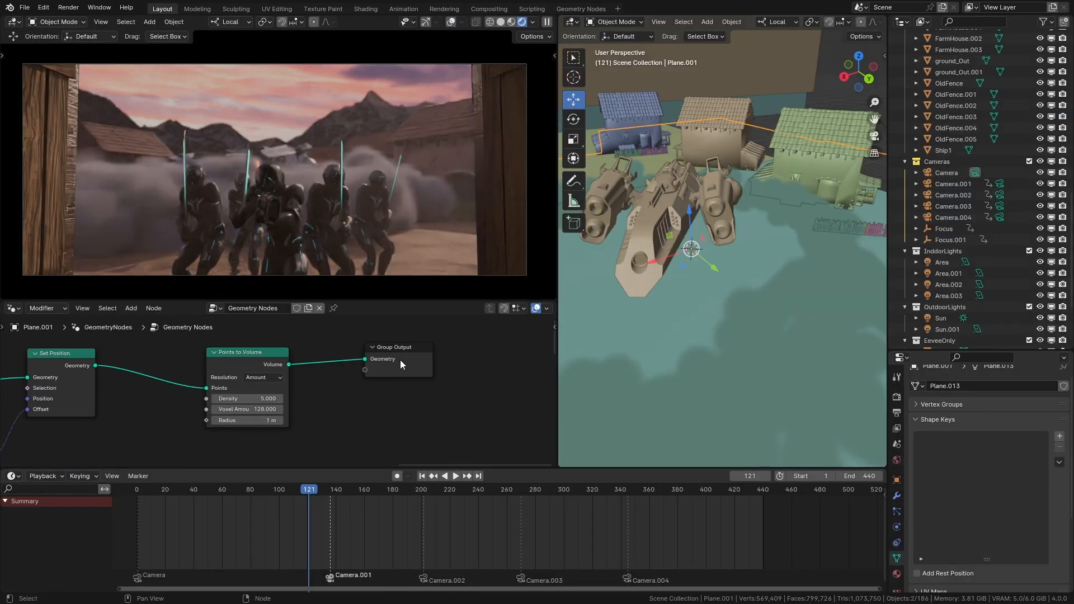
key("shift+a")
left_click(475, 358)
left_click(376, 363)
left_click(897, 496)
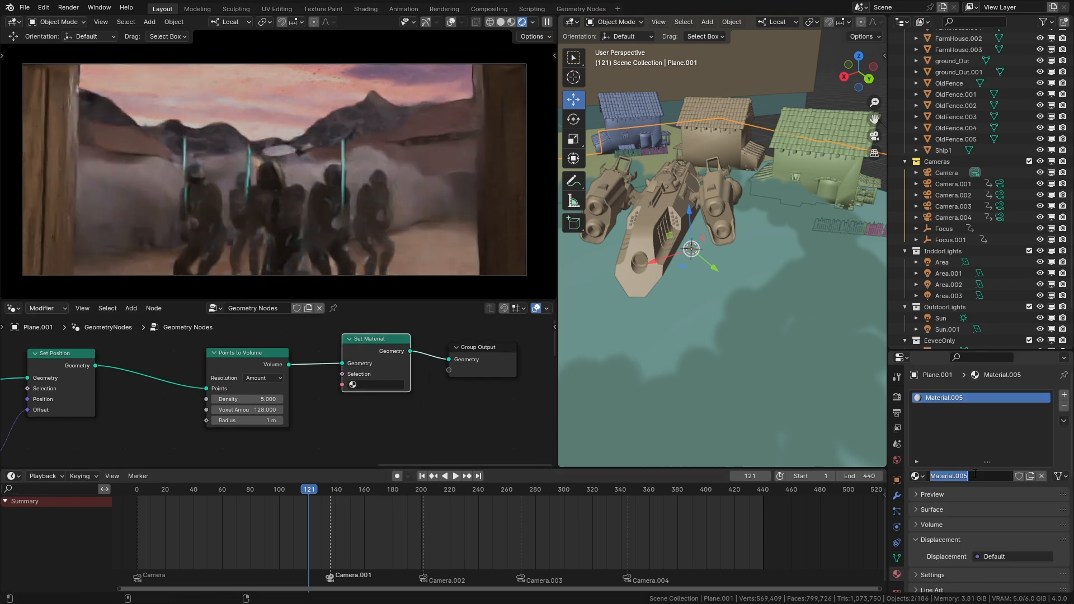
left_click(376, 385)
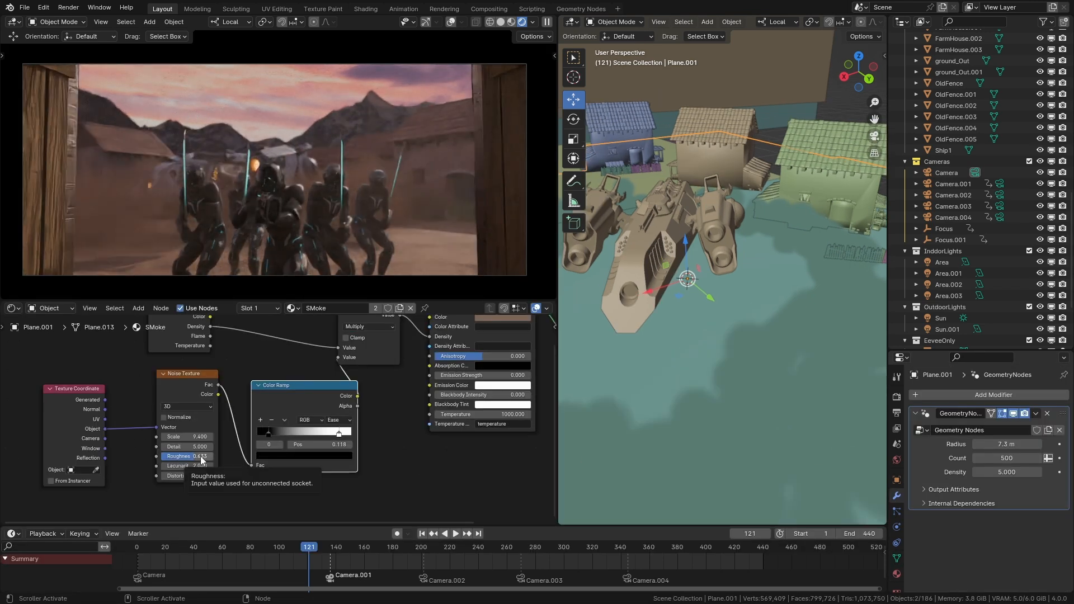
key("ctrl+s")
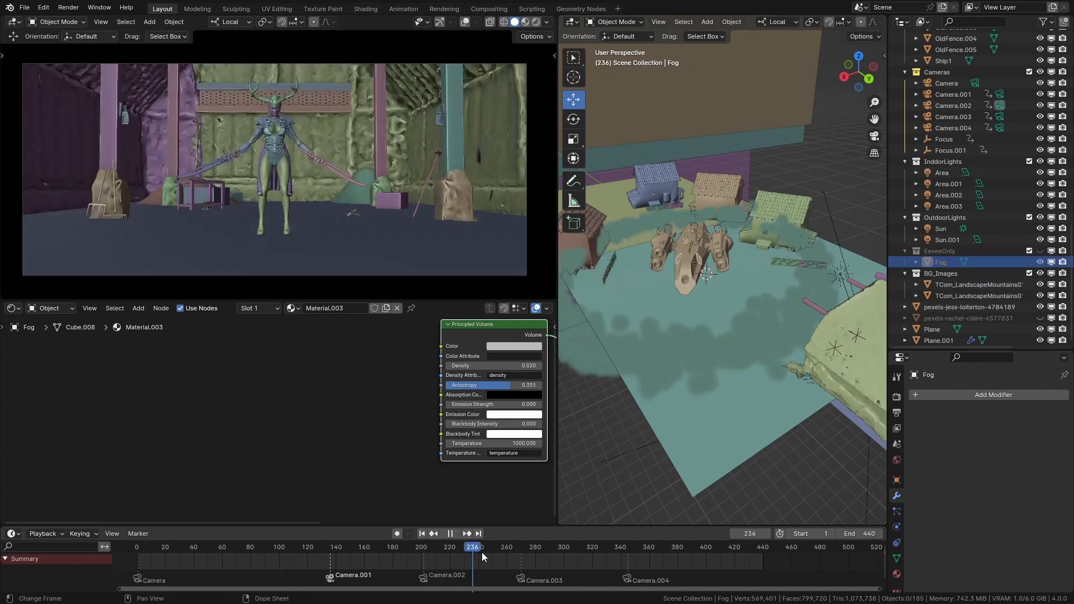
Step: Scrub the barn scene back to an earlier shot and toggle the viewport shading to check it
mouse_move(482, 552)
left_mouse_down()
mouse_move(578, 553)
mouse_move(285, 544)
left_mouse_up()
key("shift+z")
key("shift+z")
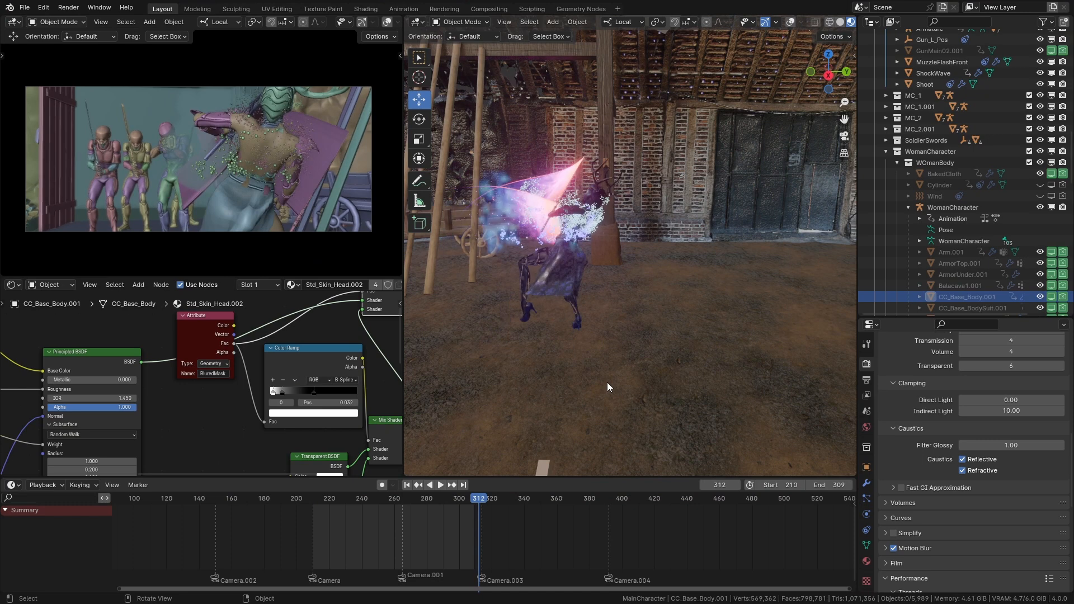
Step: Step frame by frame from frame 312 to past frame 332, examining the woman character's disintegration particles from different angles
key("Right")
key("Right")
key("Right")
key("Right")
key("Right")
key("Right")
key("Right")
key("Right")
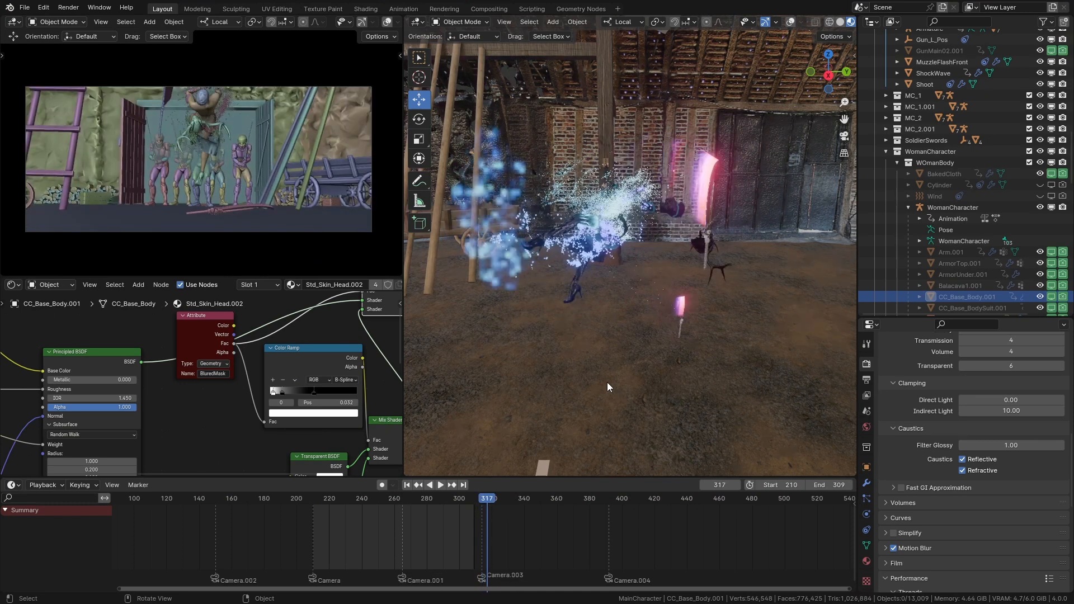
key("Right")
key("Right")
key("Right")
middle_click_drag(609, 337, 722, 357)
key("Right")
key("Right")
key("Right")
key("Right")
key("Right")
key("Right")
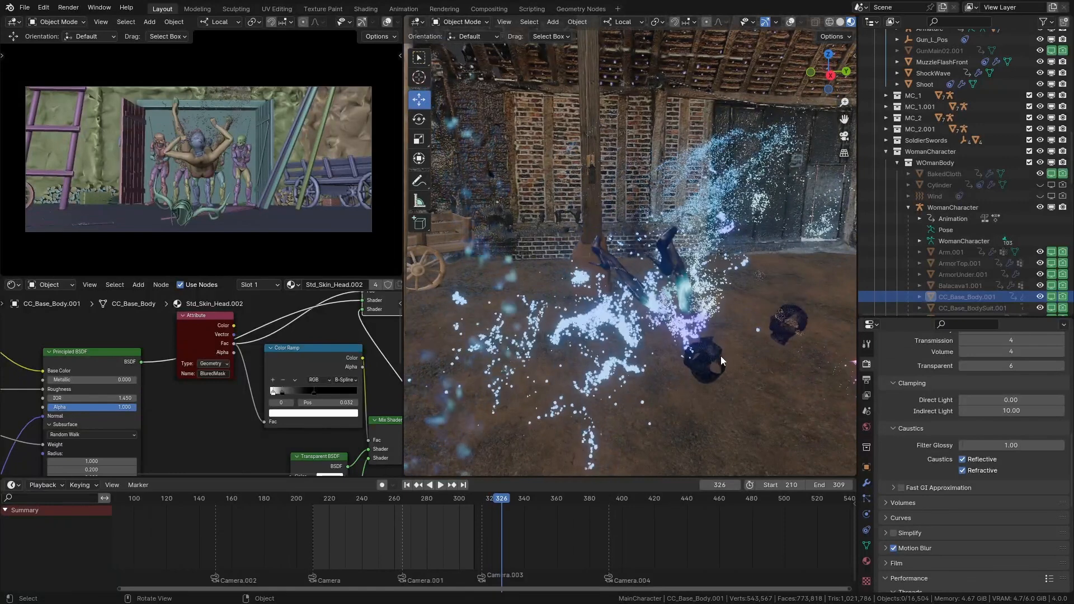
key("Right")
key("Right")
key("Right")
key("Right")
key("Right")
key("Right")
key("Right")
key("Right")
key("Right")
key("Right")
key("Right")
key("Right")
key("Right")
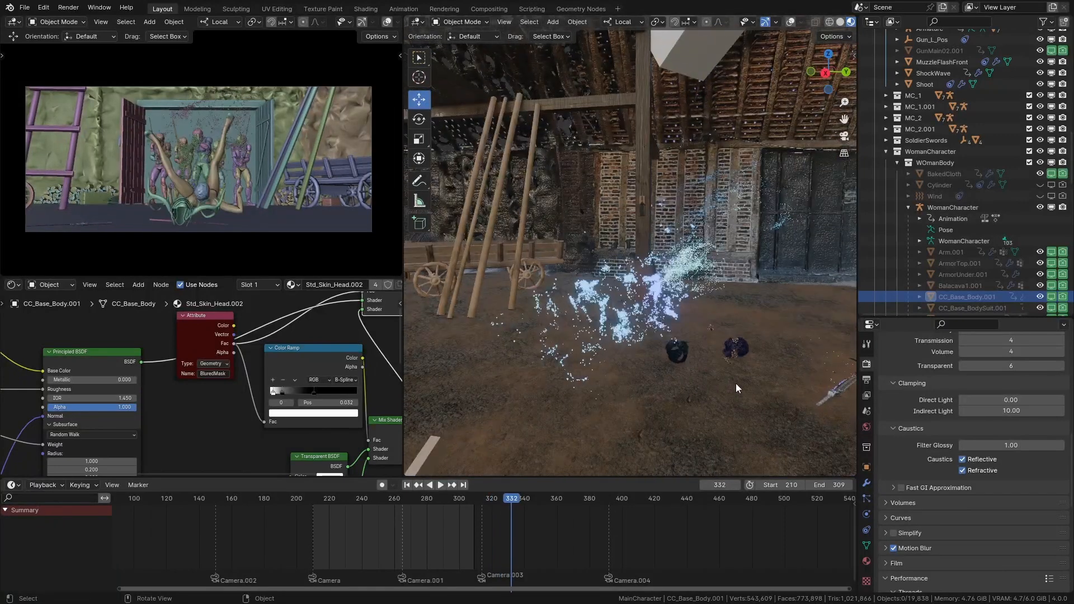
key("Right")
key("Right")
key("Right")
key("Right")
key("Right")
key("Right")
key("Right")
key("Right")
key("Right")
key("Right")
key("Right")
key("Right")
key("Right")
key("Right")
middle_click_drag(716, 388, 774, 377)
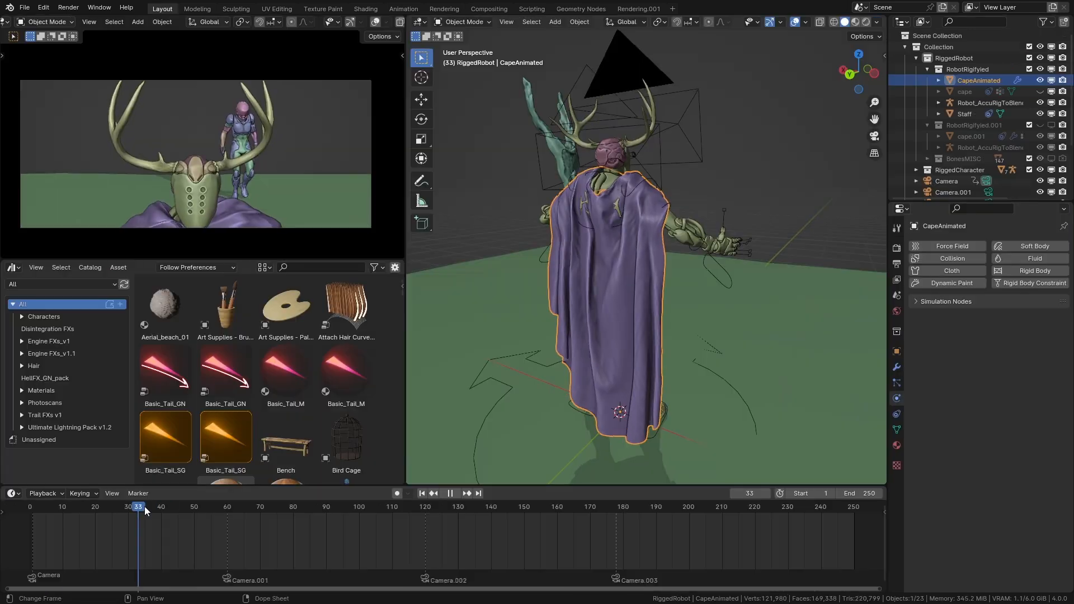
Step: Scrub through the animation to review the CapeAnimated cloth motion across the camera shots
left_click(308, 509)
left_click_drag(308, 509, 736, 519)
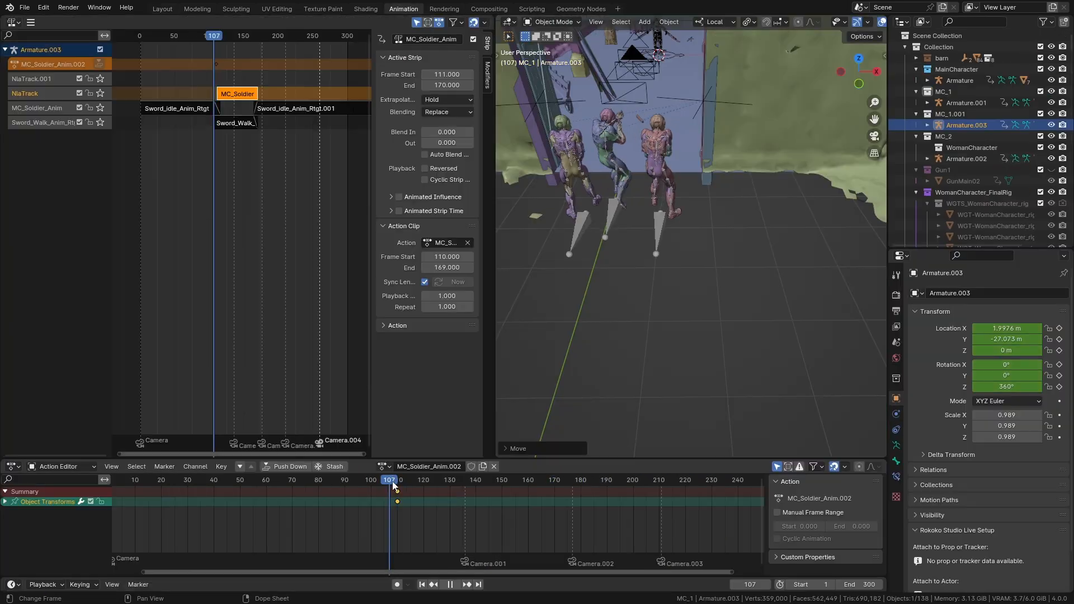
Step: Rotate Camera.001 around X to frame the soldier in the barn and scrub around frame 136
key("x")
left_click(629, 312)
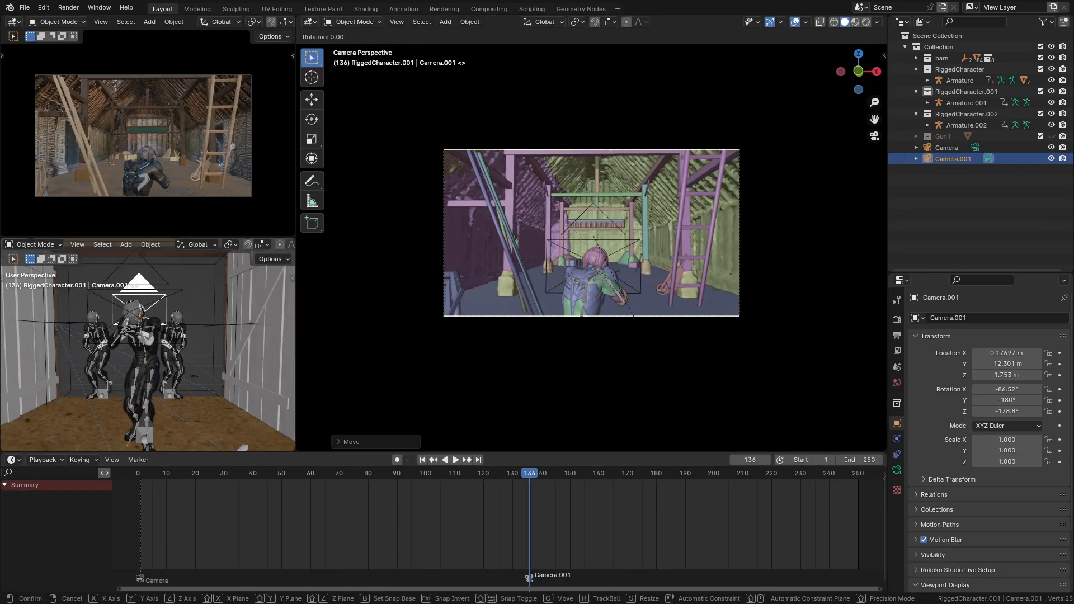
mouse_move(527, 475)
left_mouse_down()
mouse_move(519, 474)
mouse_move(606, 472)
mouse_move(535, 474)
left_mouse_up()
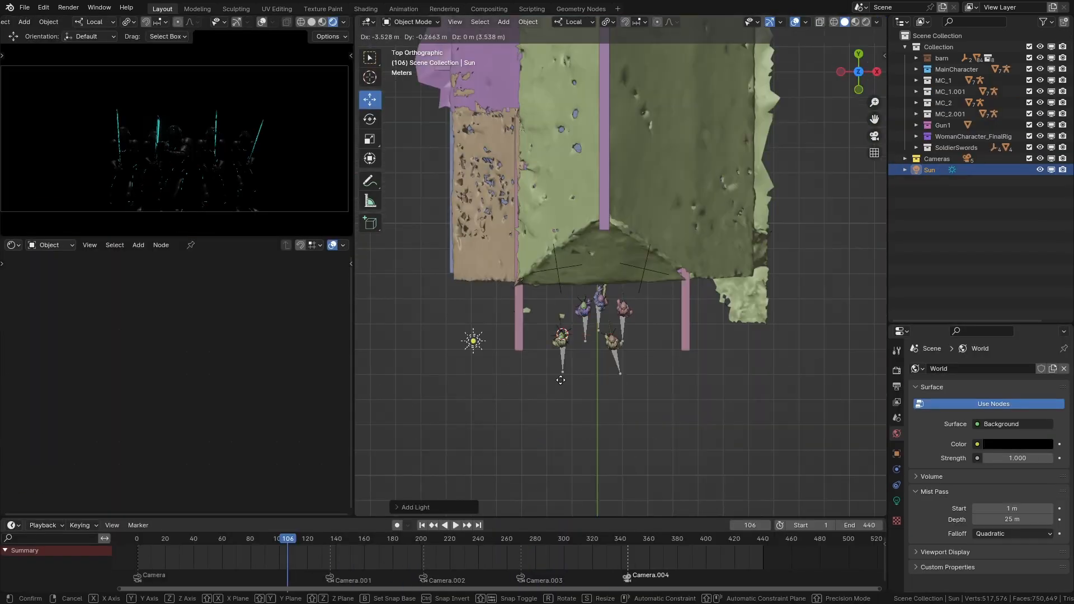
Step: Examine the placement of the new Sun light outside the barn and open its light settings
middle_click_drag(492, 313, 728, 409)
left_click(897, 501)
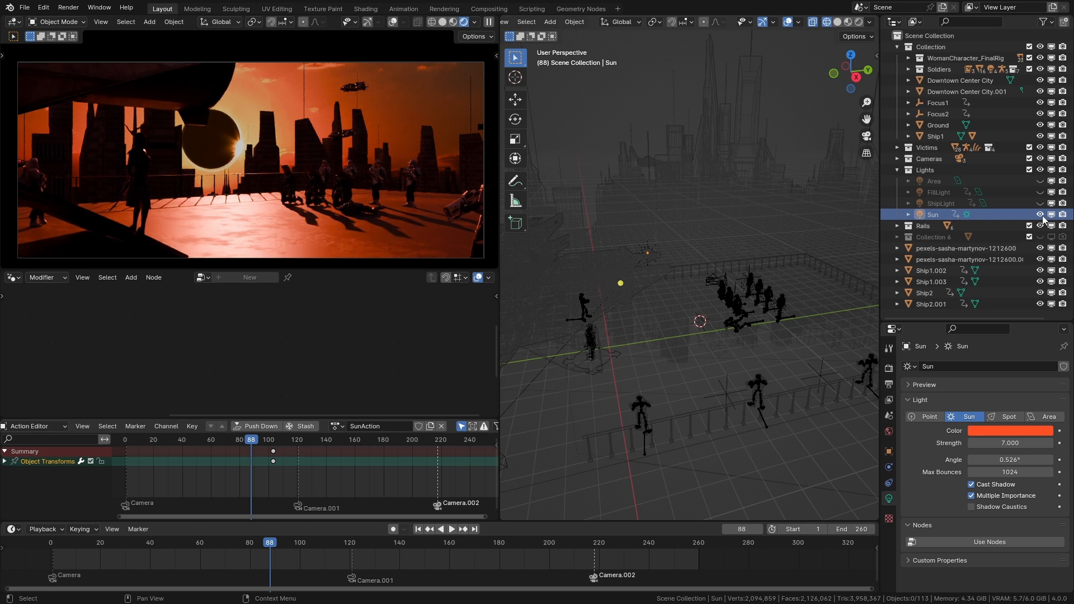
Step: Unhide the additional lights in the Lights collection, including ShipLight and Area, in the city scene
left_click(1042, 205)
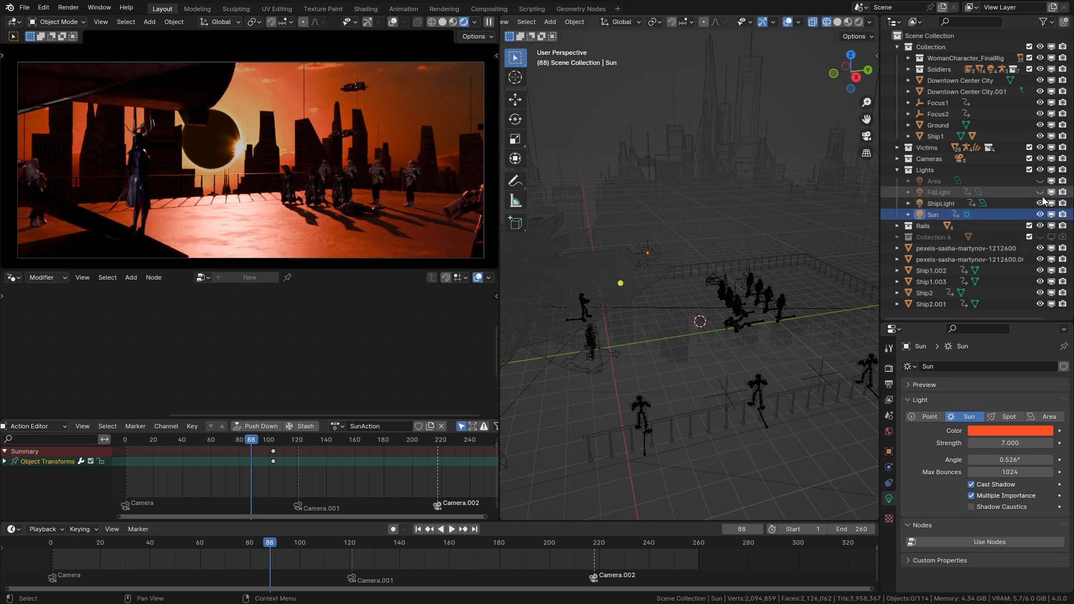
left_click(1041, 182)
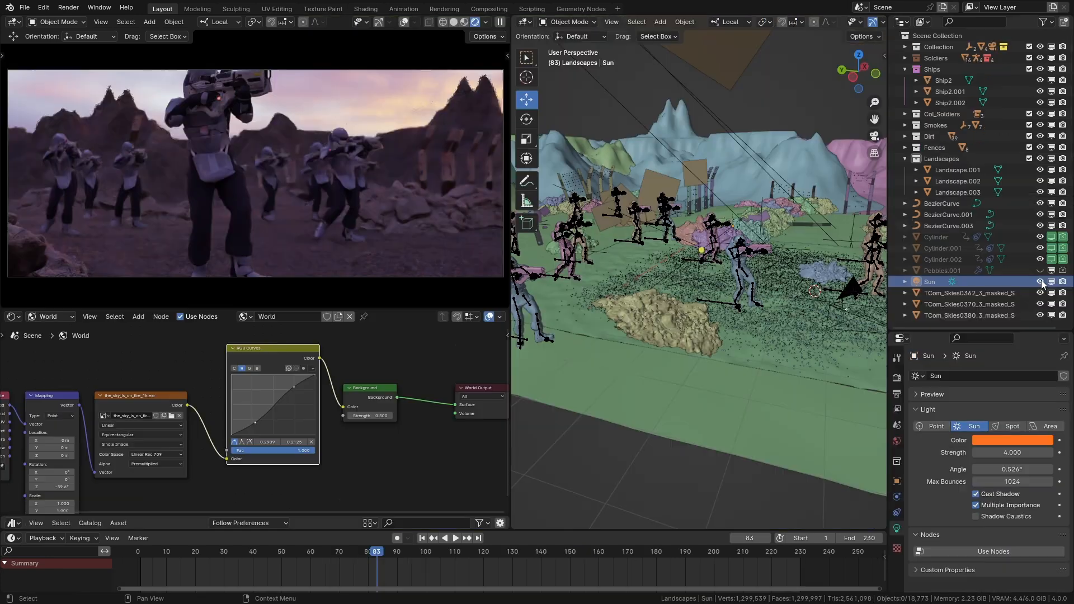
Step: Reshape the RGB Curves between the sky environment texture and the World Background
middle_click_drag(412, 465, 334, 435, "ctrl")
left_click_drag(337, 375, 340, 369)
left_click(338, 371)
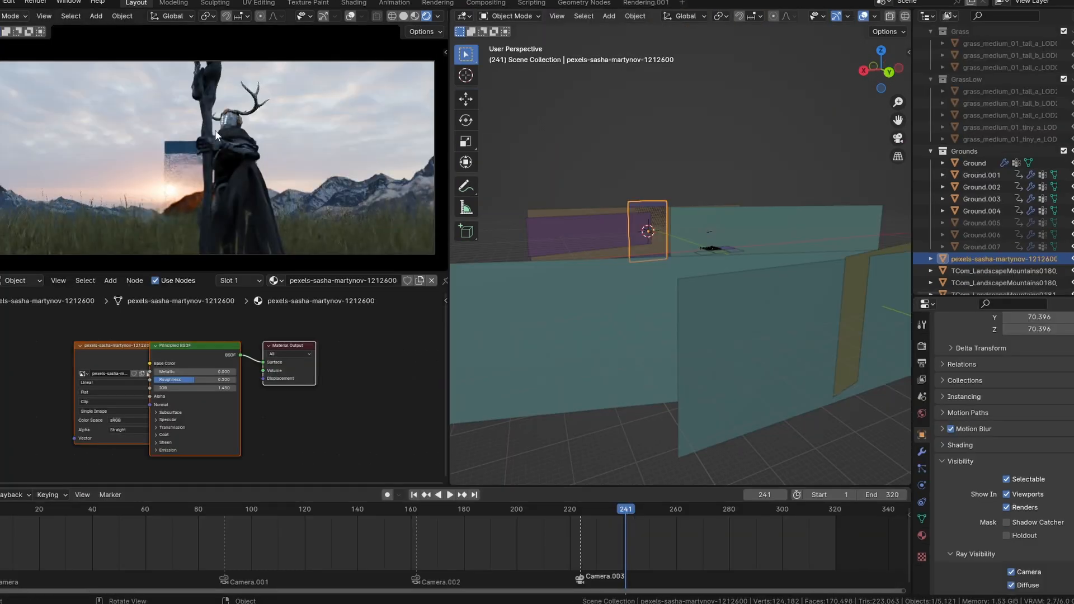
Step: Preview the camera shot in Material Preview and scale the pexels-sasha-martynov-1212600 sky plane up to about 386.653
key("z")
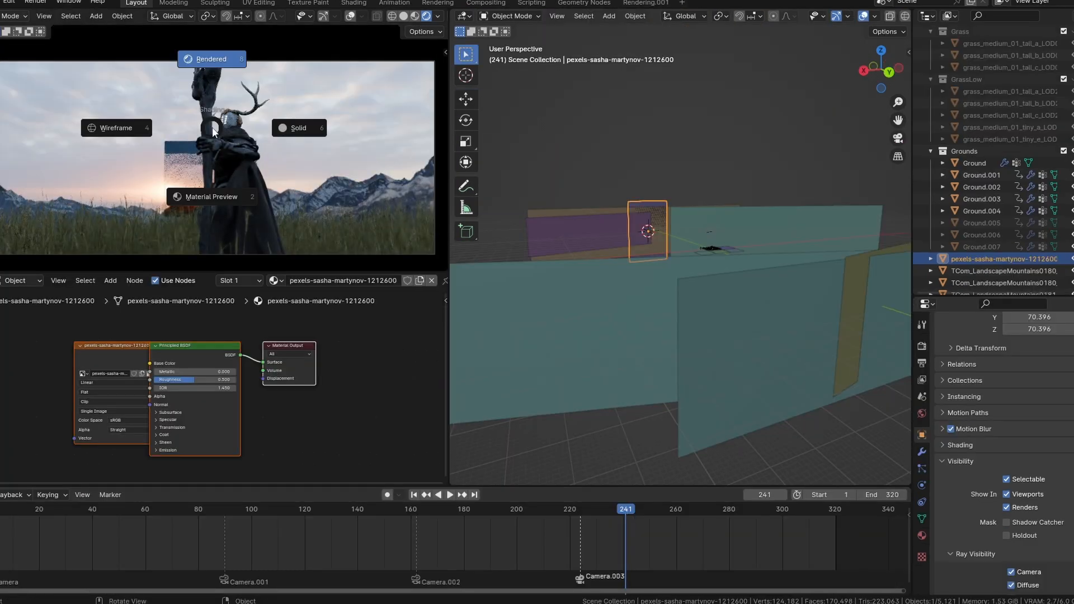
left_click(212, 165)
key("s")
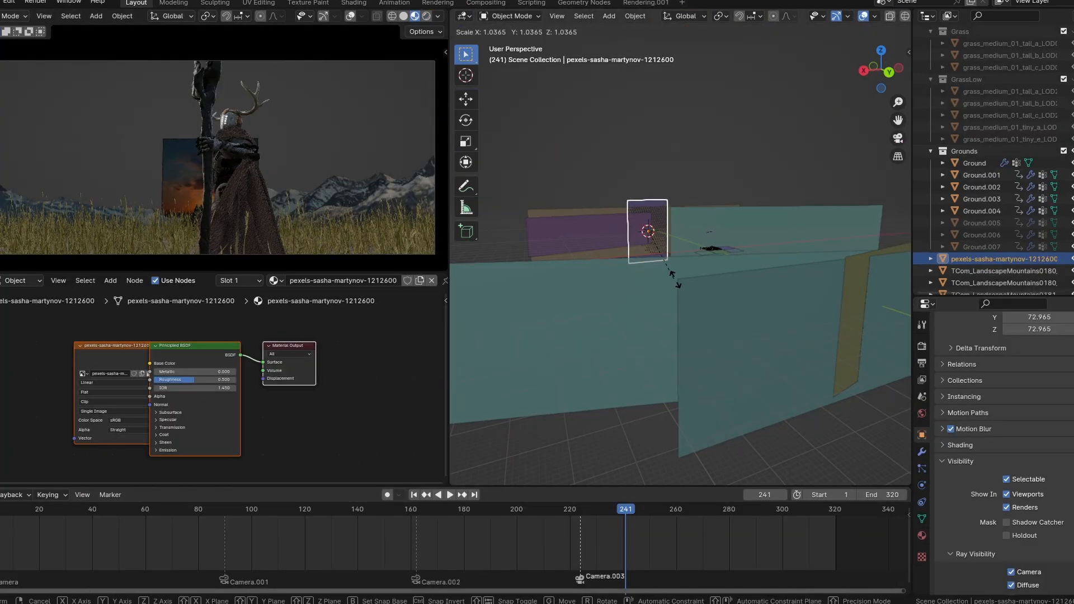
left_click(850, 431)
Step: Move the sky image plane farther back along the Y axis and enlarge it again to fill the shot
middle_click_drag(746, 243, 761, 262)
key("g")
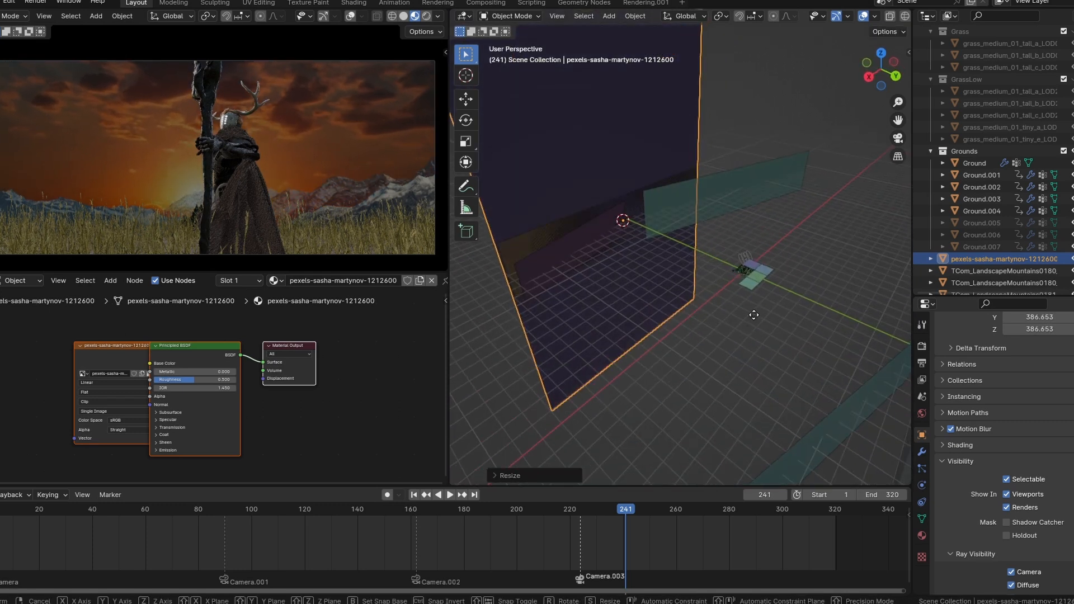
key("y")
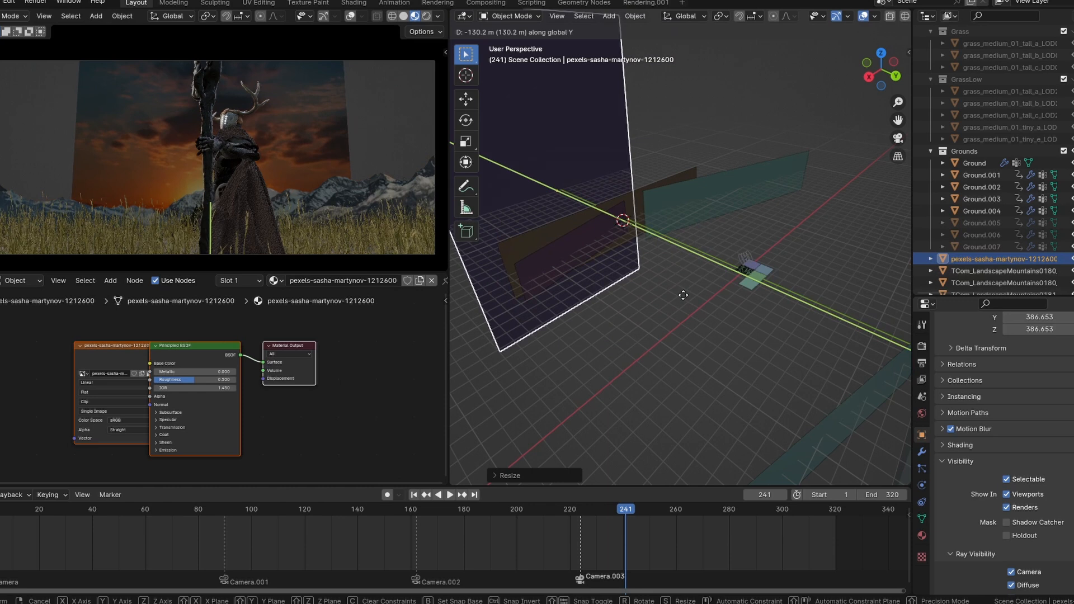
left_click(576, 277)
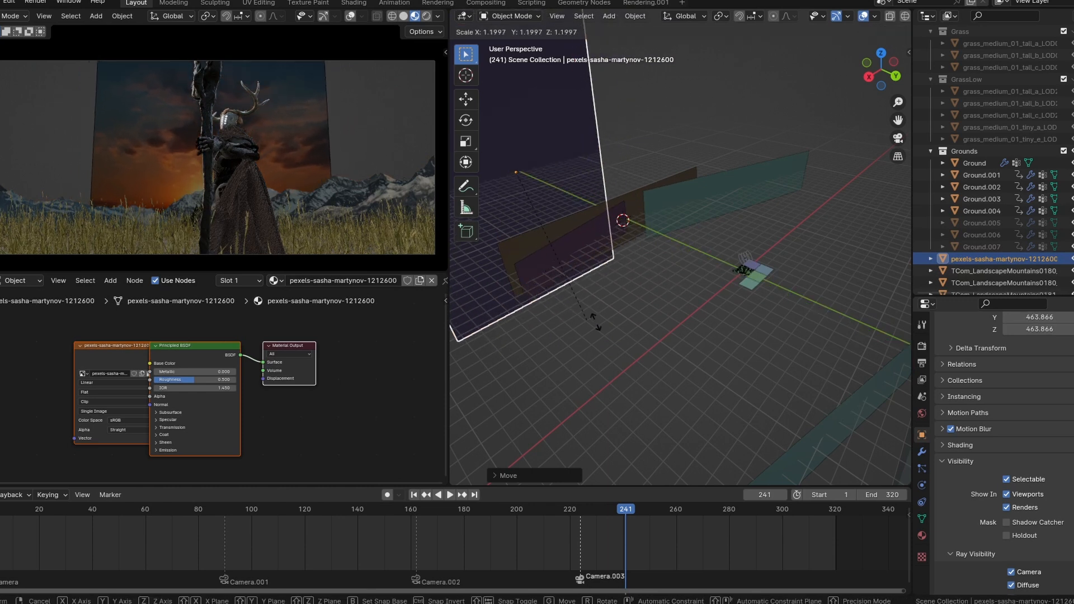
key("s")
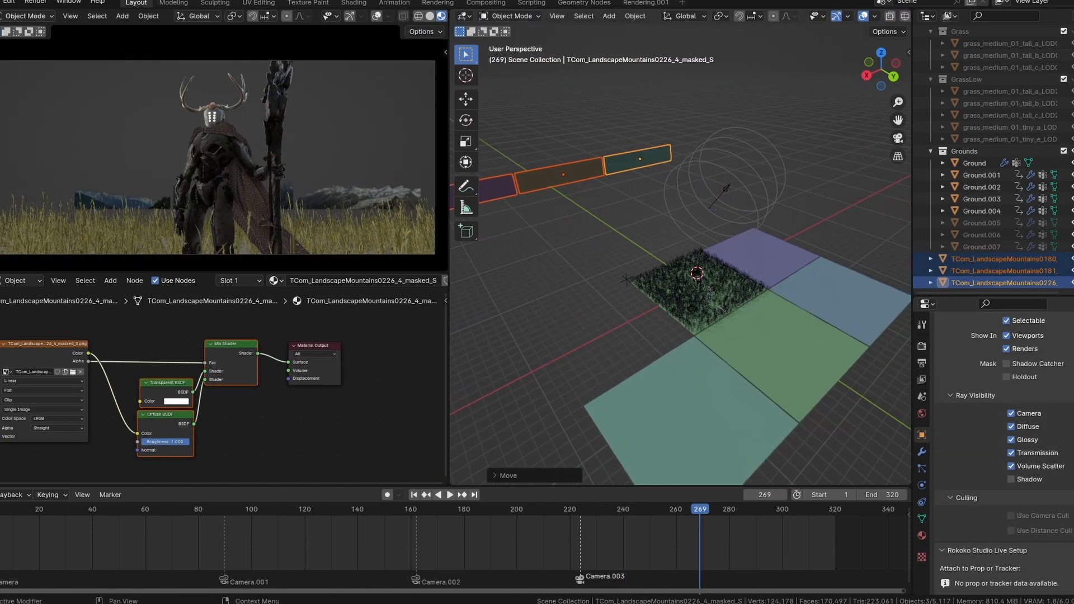
Step: Look over the landscape mountain planes and the Ray Visibility settings of the sky image plane
middle_click_drag(578, 177, 575, 226)
left_click(576, 196)
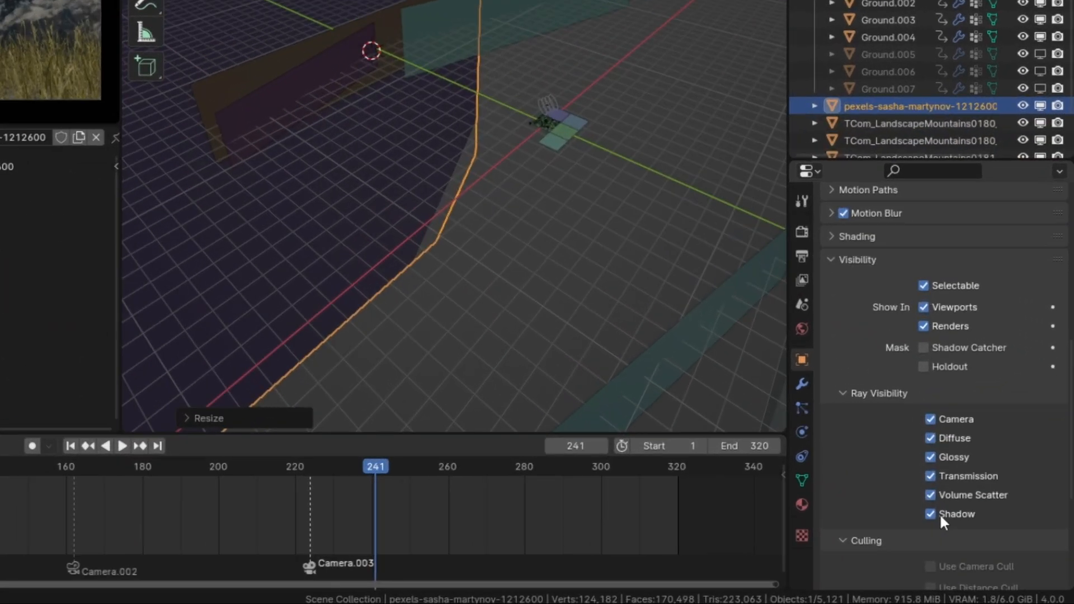
left_click(802, 504)
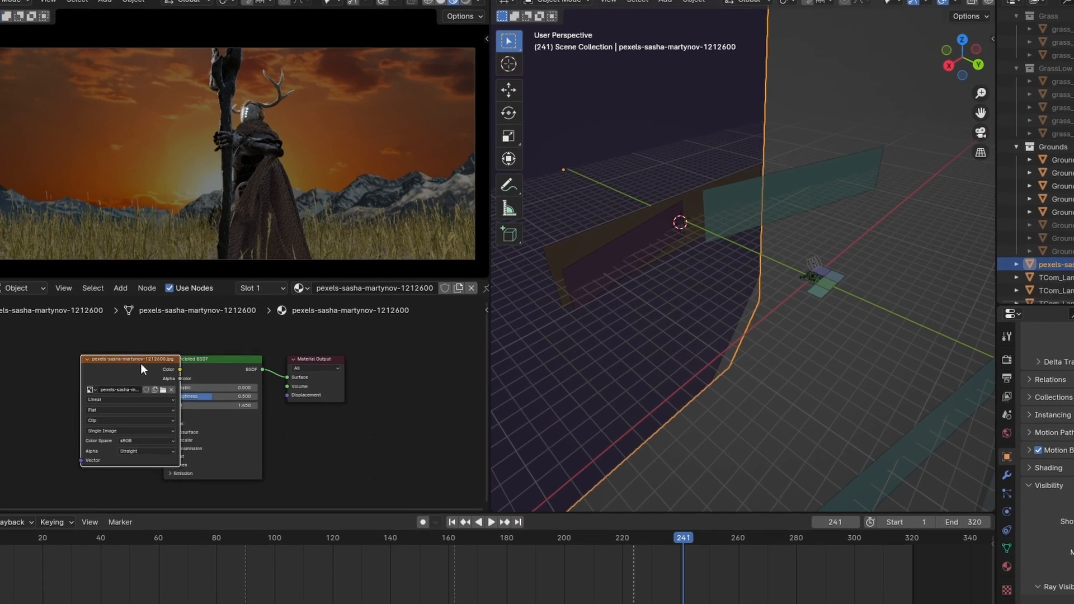
Step: Separate the image texture node and remove the Principled BSDF from the sky material while keeping the links connected
left_click_drag(128, 347, 78, 346)
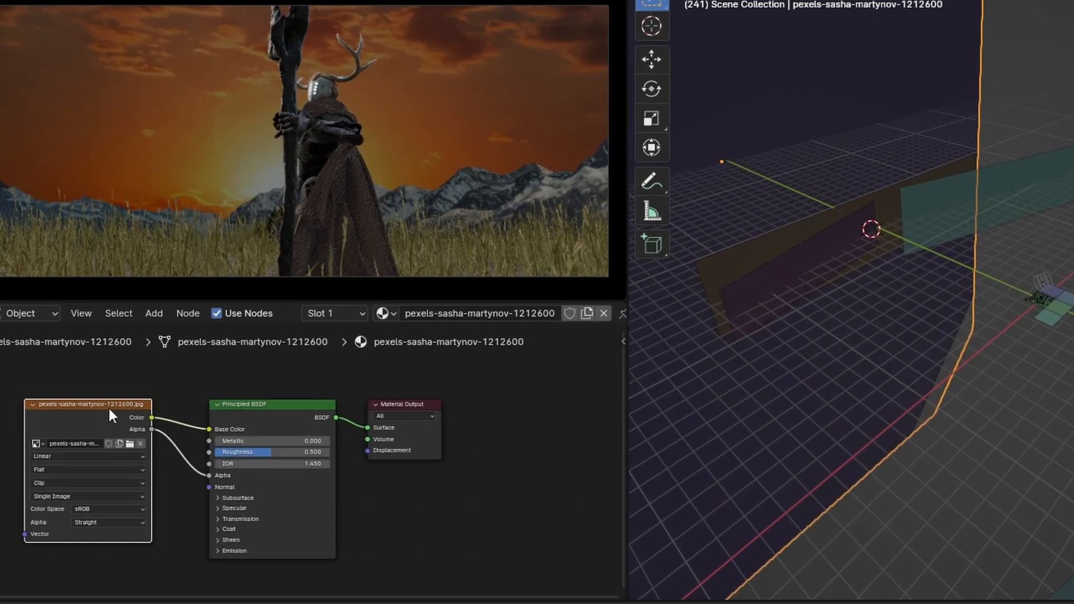
left_click(245, 410)
key("ctrl+x")
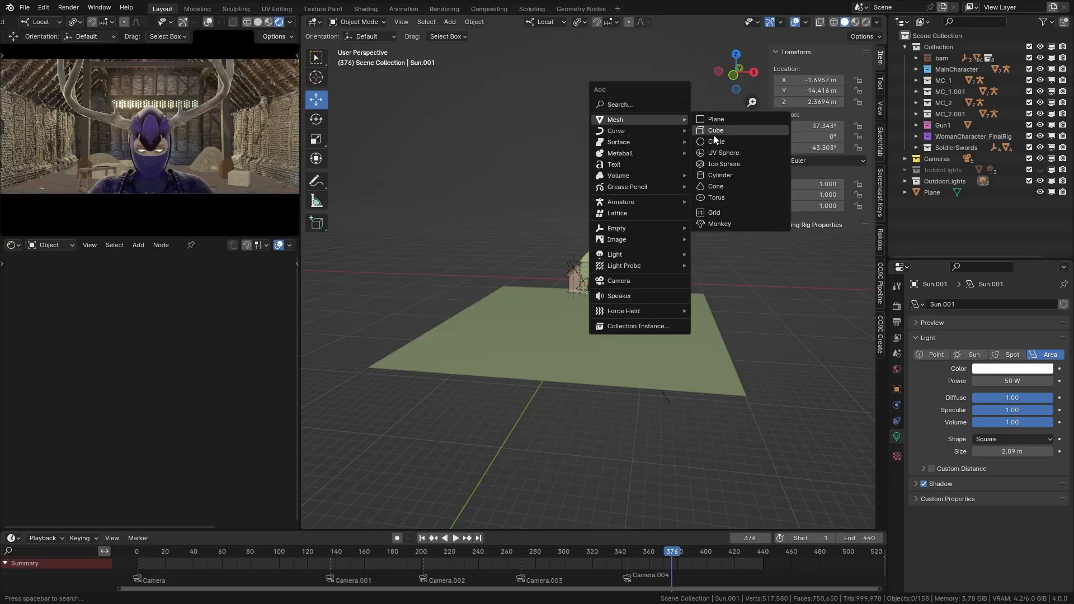
Step: Add a cube and enlarge it in the front view to about 14.4 m wide and 11 m high around the barn
left_click(714, 132)
key("KP_1")
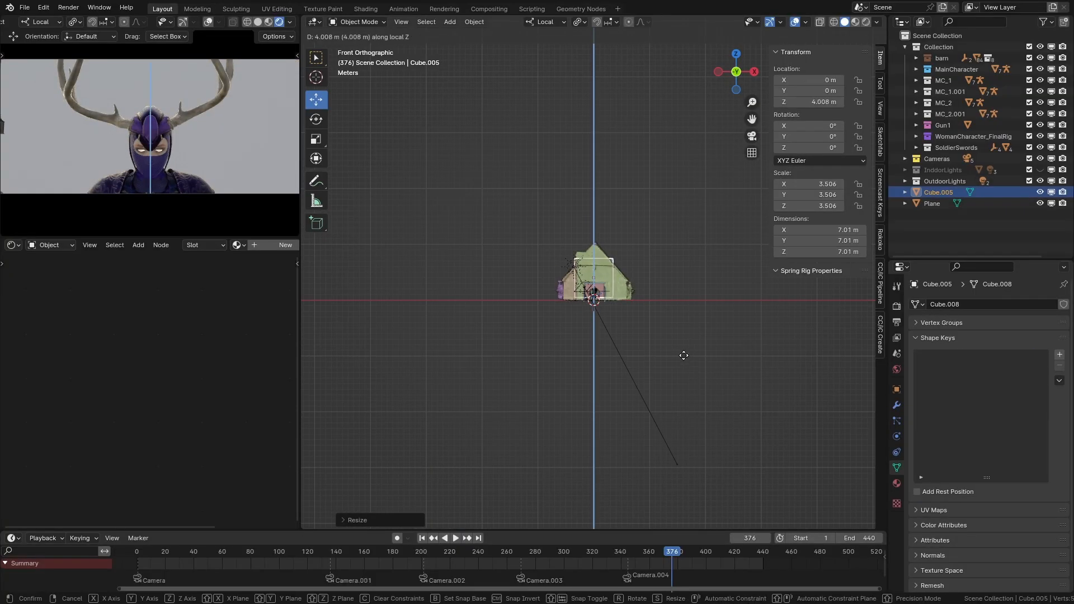
key("s")
left_click(692, 358)
key("s")
left_click(696, 361)
Step: Stretch the cube along Y to about 31.4 m in the side view and shift it along Y to enclose the barn
key("KP_3")
key("s")
key("y")
key("shift+z")
key("s")
key("y")
left_click(712, 362)
key("g")
key("y")
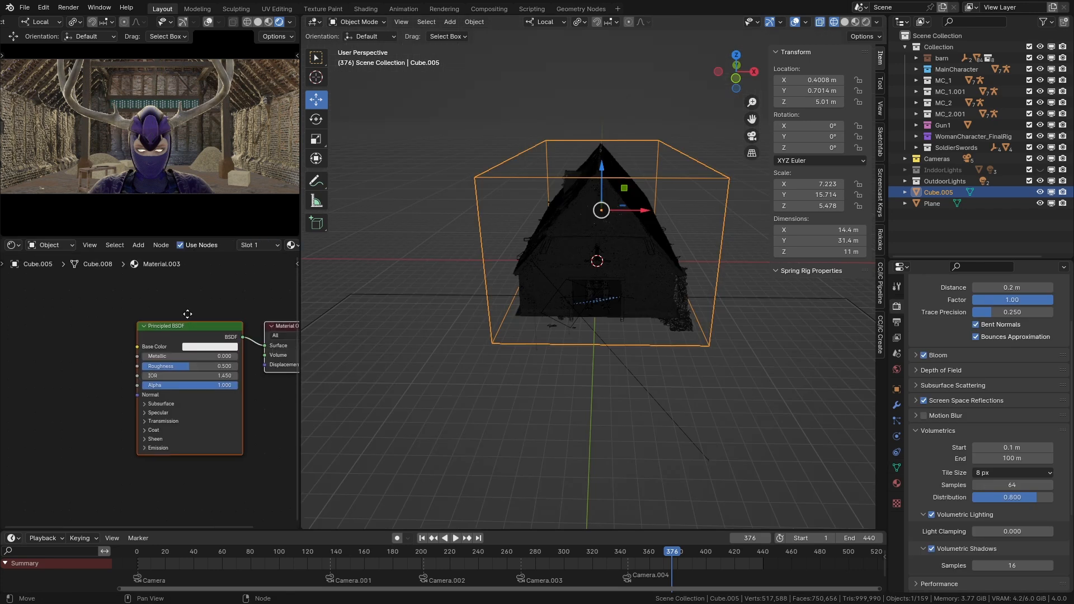
Step: Replace the cube's Principled BSDF with a Principled Volume connected to the Volume output and set its density to 0.1
key("x")
key("shift+a")
mouse_move(120, 373)
left_click(231, 470)
left_click(85, 287)
left_click_drag(203, 322, 238, 340)
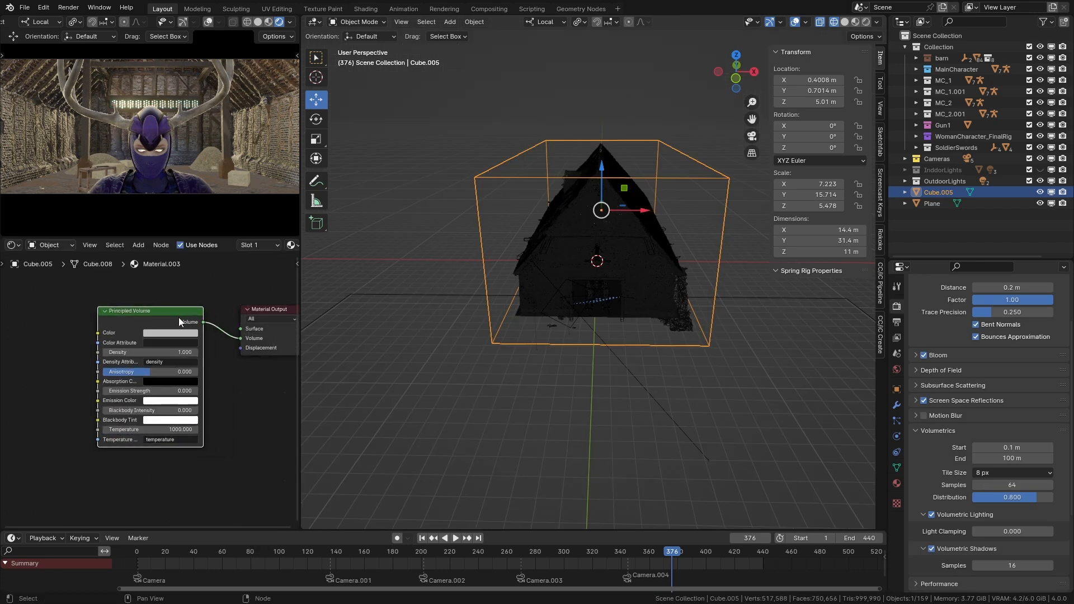
left_click_drag(180, 322, 184, 324)
type("0.1")
key("Return")
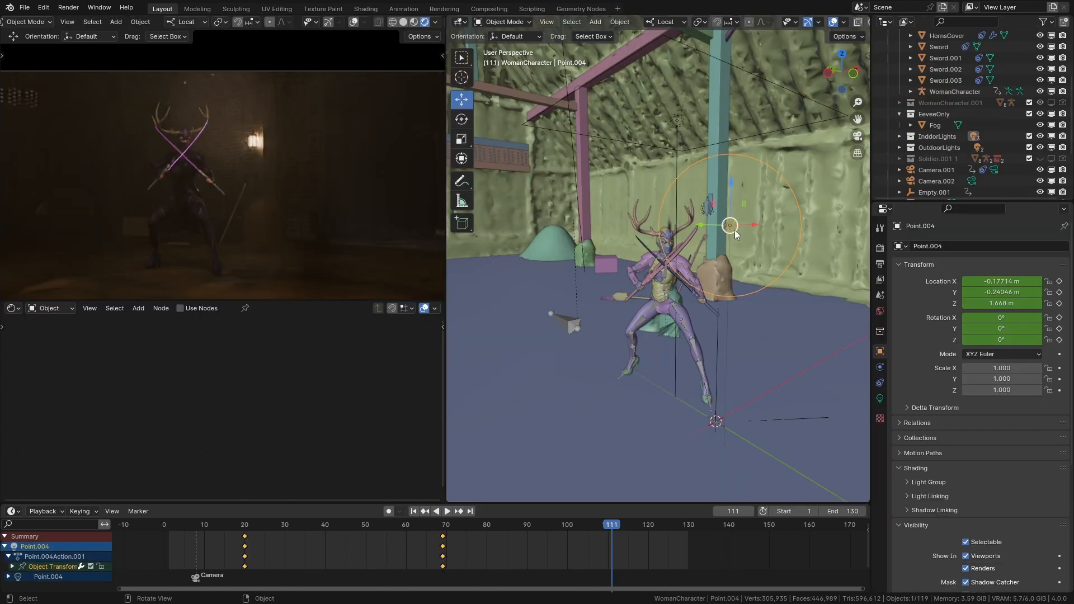
Step: Move the Point.004 light beside the woman character's antlers and turn off its Volume Scatter ray visibility
key("g")
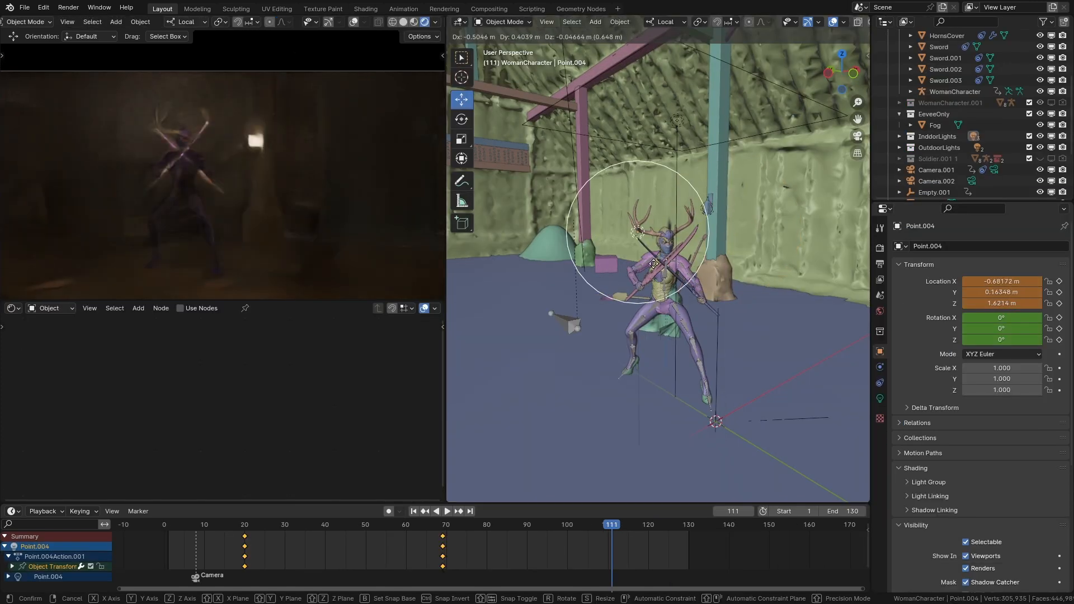
left_click(654, 263)
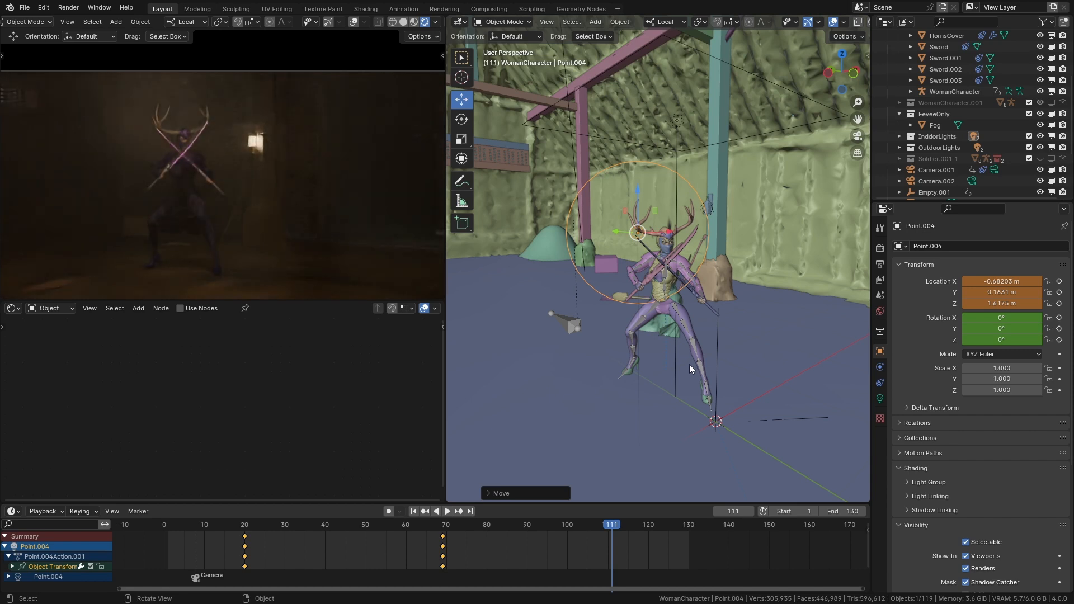
scroll(958, 448, "down", 8)
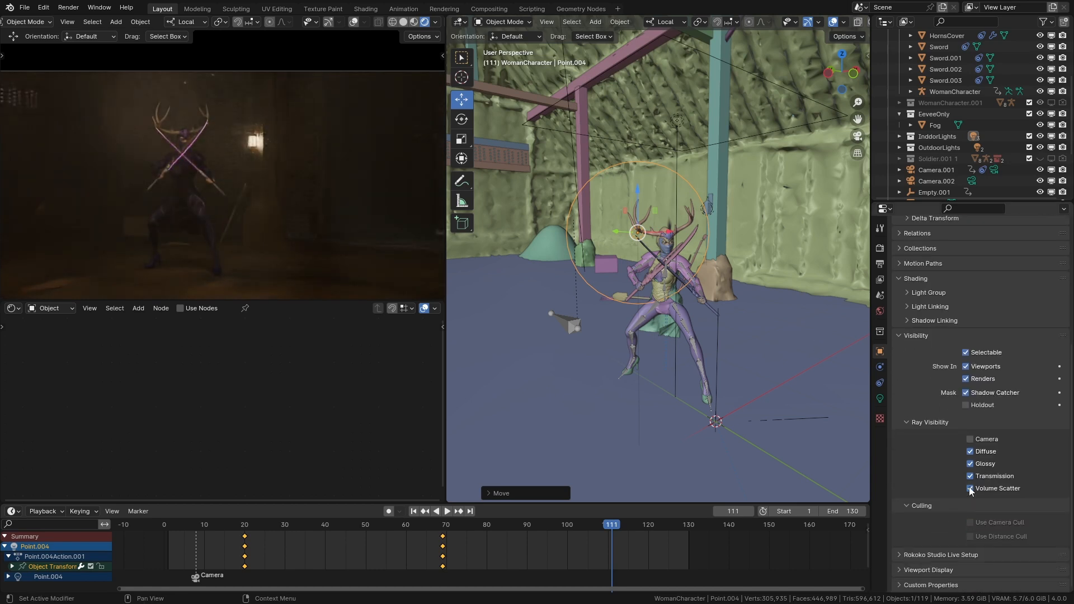
left_click(970, 489)
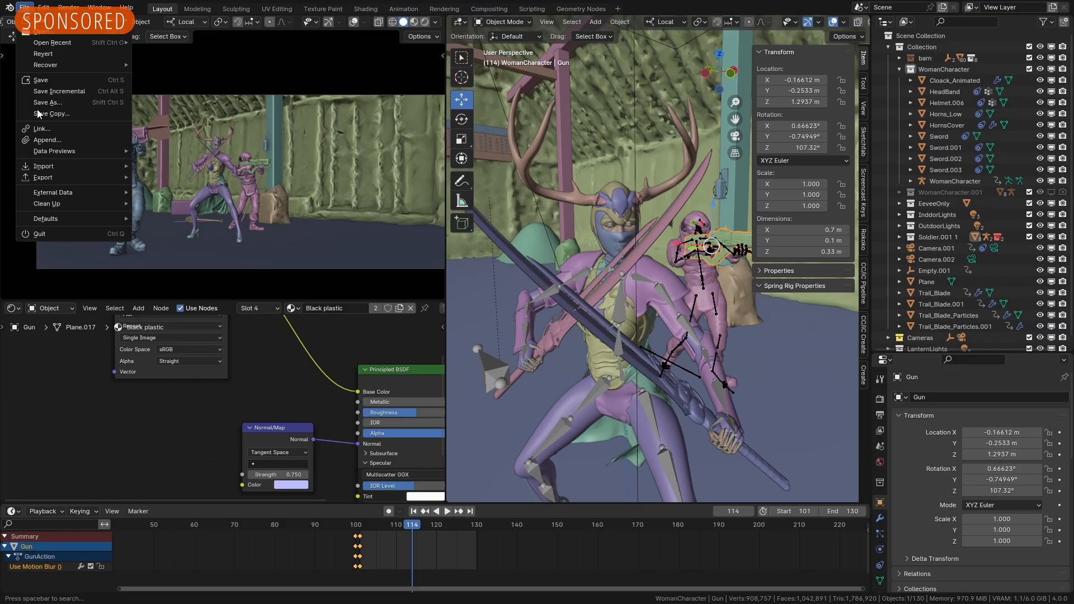
Step: Pack all external resources into the current blend file
mouse_move(47, 195)
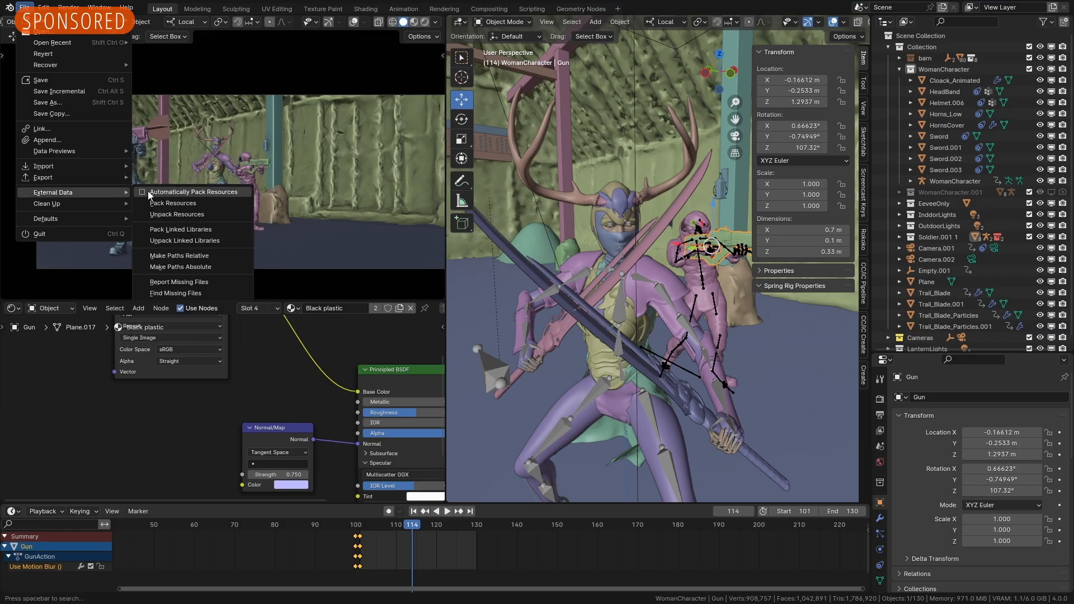
left_click(167, 203)
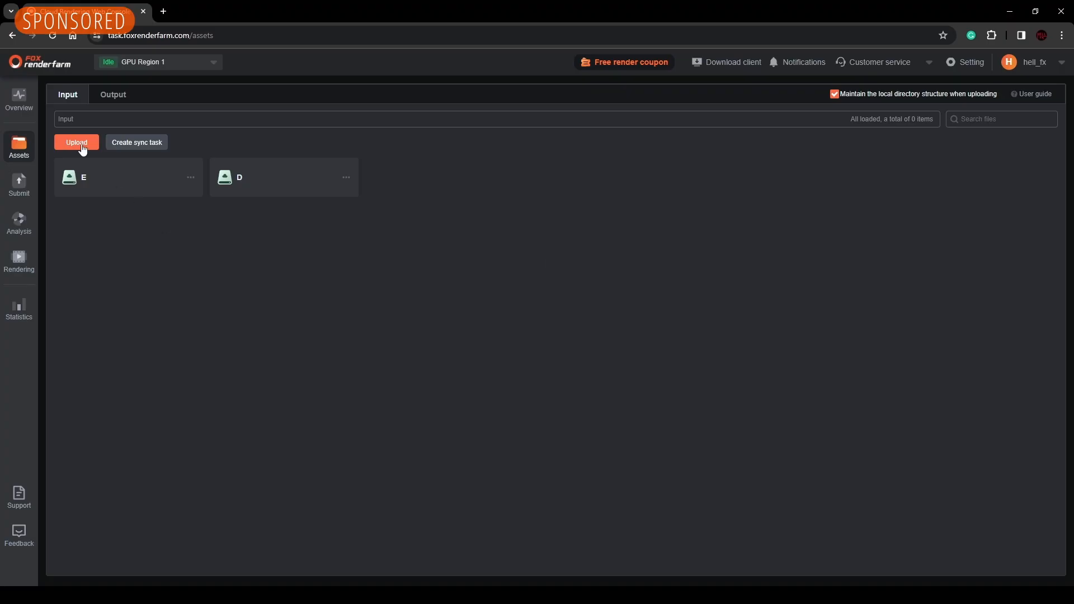
Step: Switch to the Fox Renderfarm assets page and upload Scene4_WithSoldiers.blend with its two accompanying items, closing the transfer list at the end
left_click(79, 144)
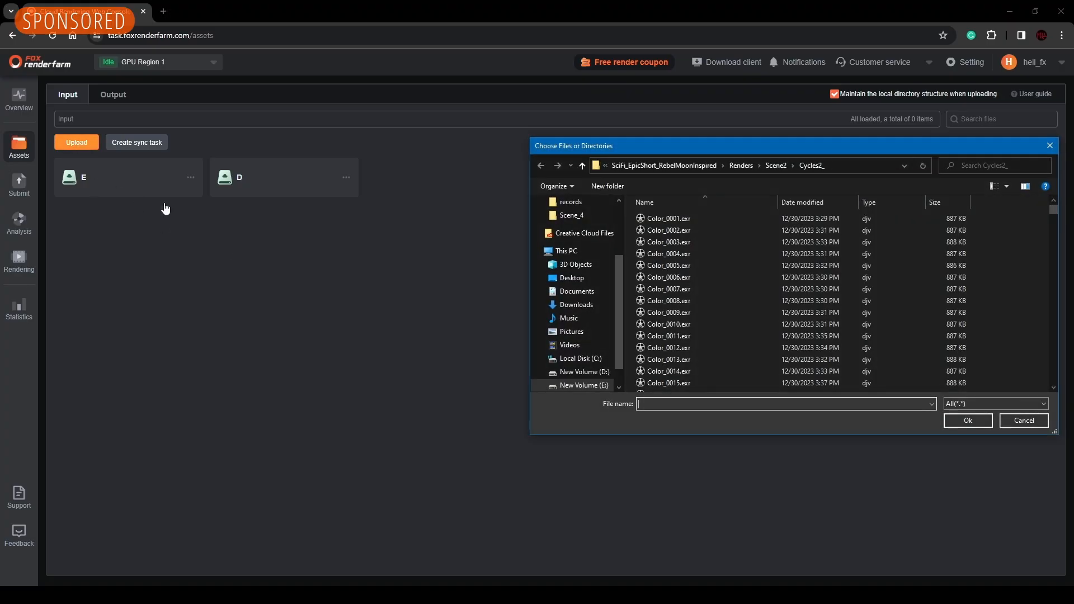
left_click(711, 168)
double_click(665, 244)
double_click(662, 292)
left_click(672, 219)
left_click(680, 243, "ctrl")
left_click(692, 301, "ctrl")
left_click(982, 419)
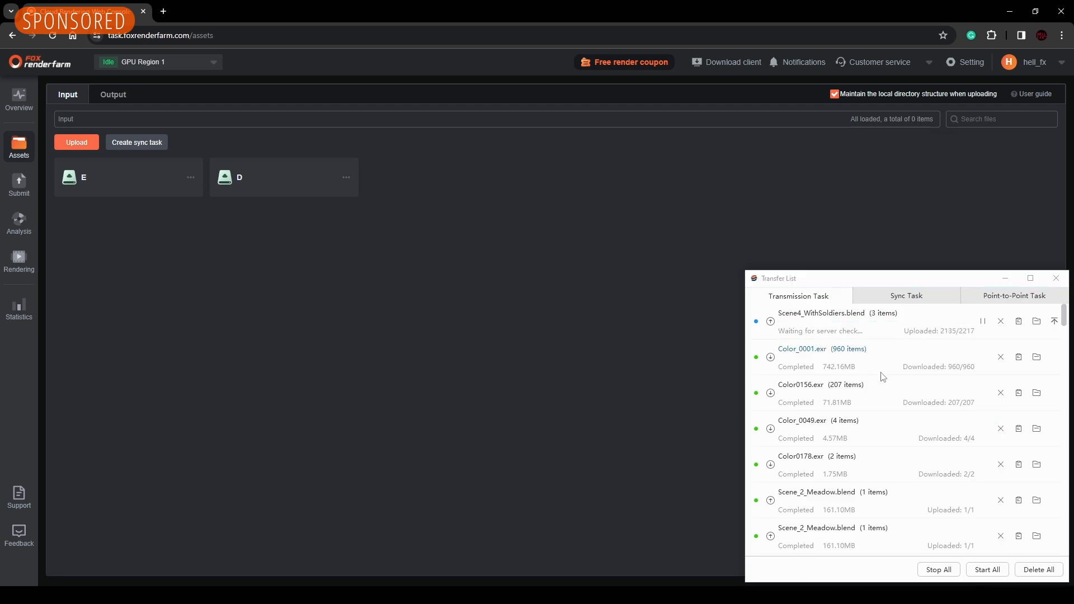
left_click(1005, 278)
Step: Browse the uploaded assets on drive E down to the Production > Scene_4 folder
double_click(107, 183)
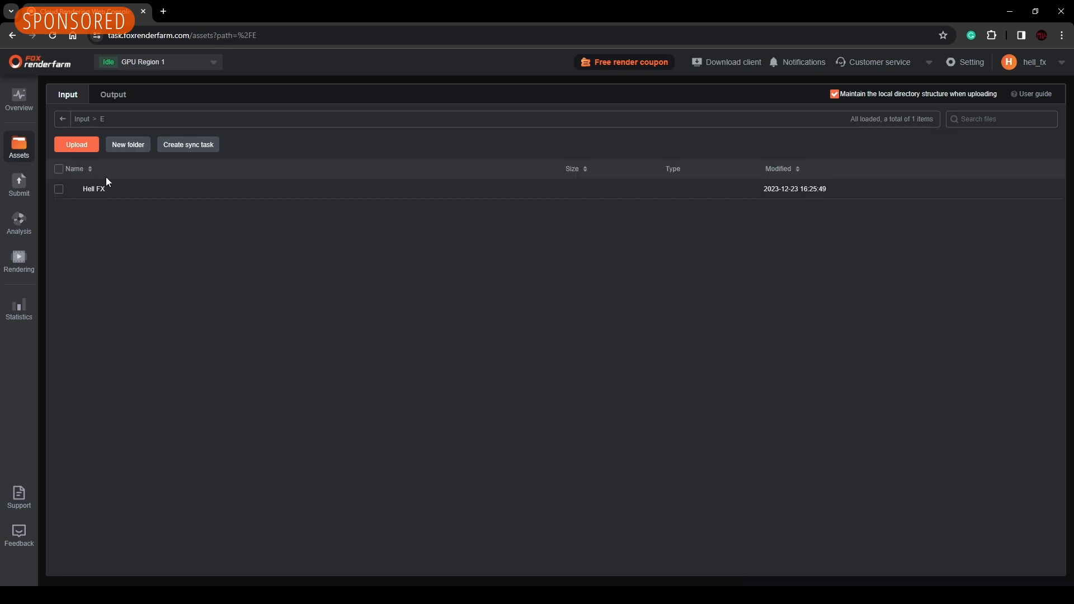
double_click(103, 190)
double_click(103, 193)
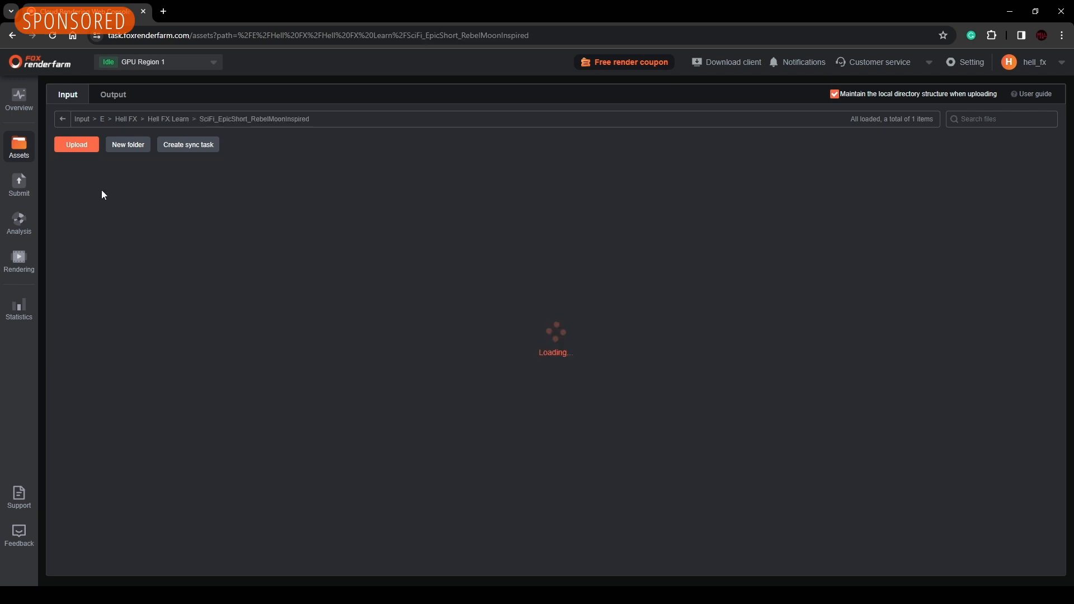
double_click(102, 192)
double_click(96, 190)
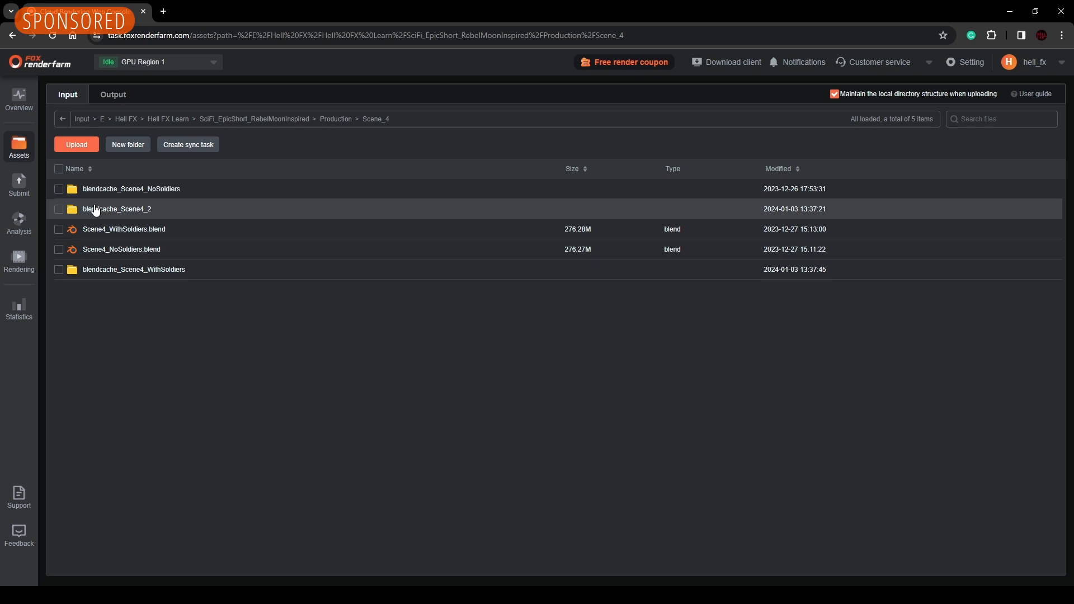
Step: Create a render job for Scene4_WithSoldiers.blend with the Blender 4.0.0 Stable configuration and submit it for analysis
left_click(20, 185)
left_click(423, 263)
left_click(397, 301)
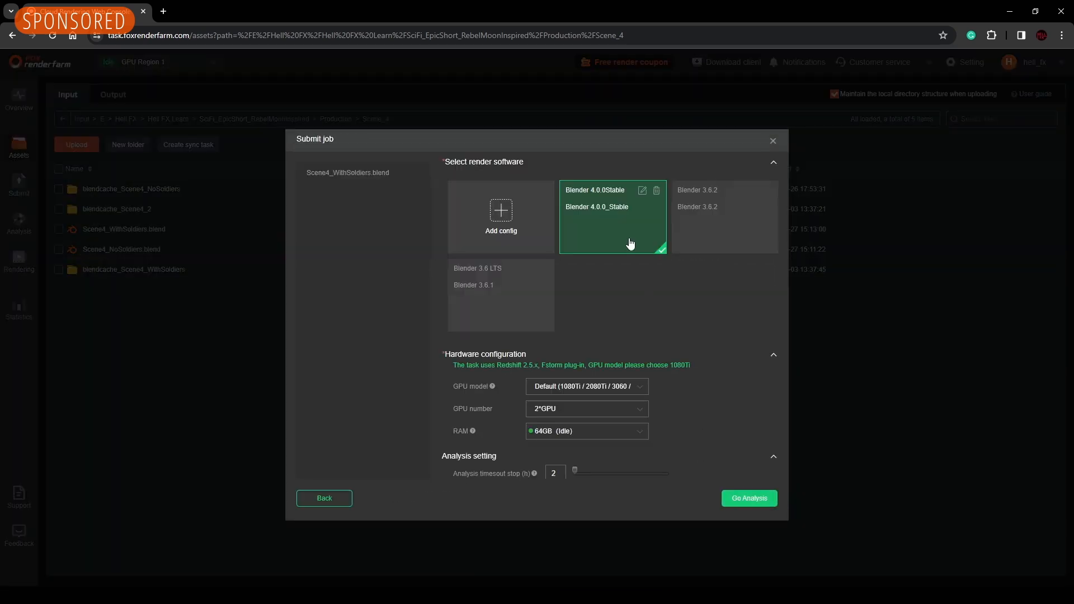
scroll(614, 328, "down", 1)
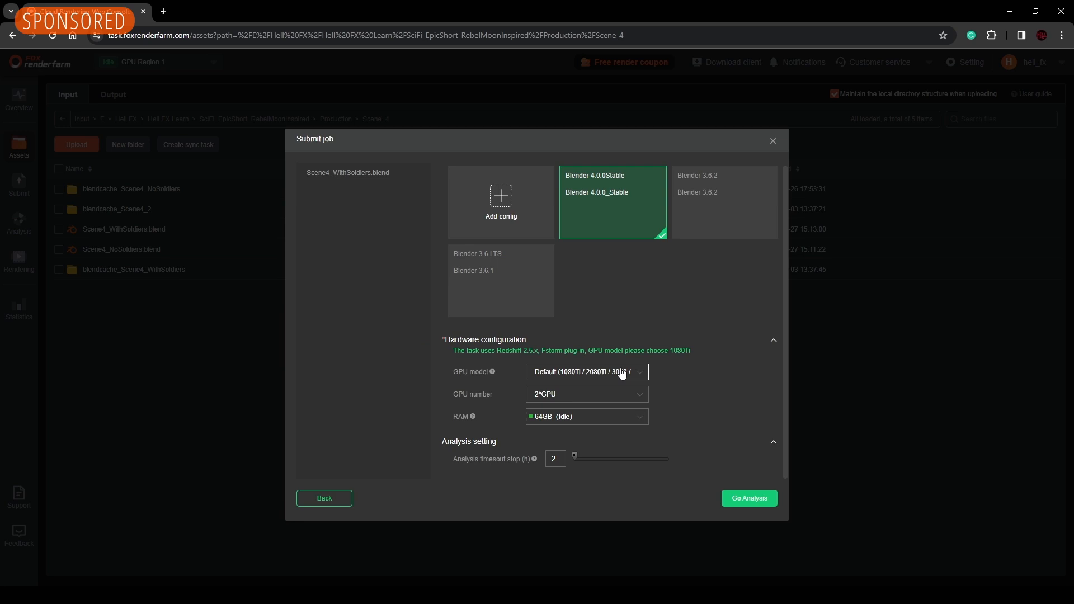
left_click(744, 498)
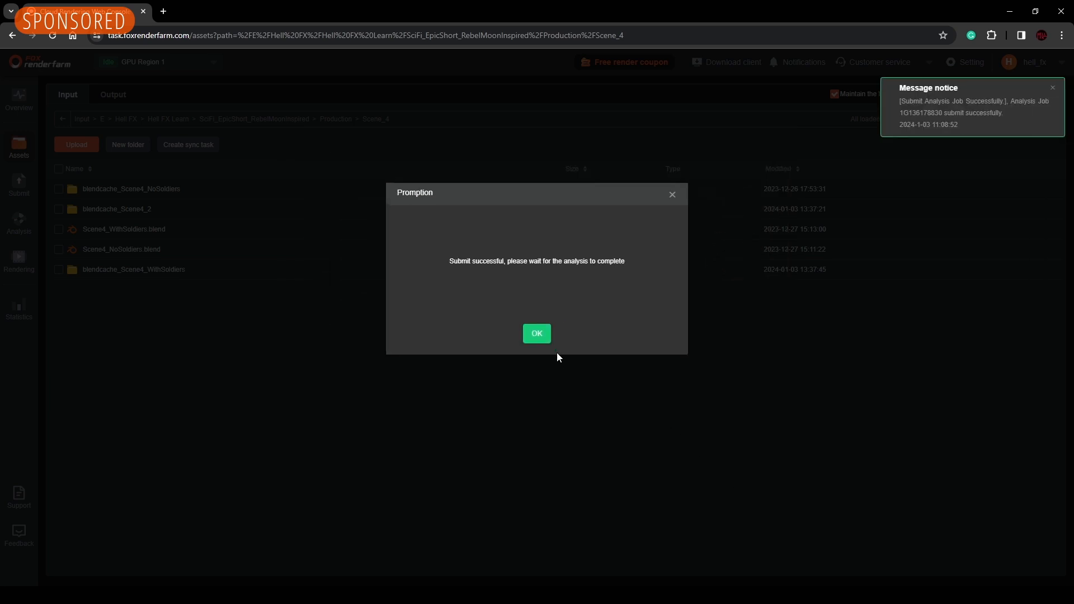
left_click(537, 334)
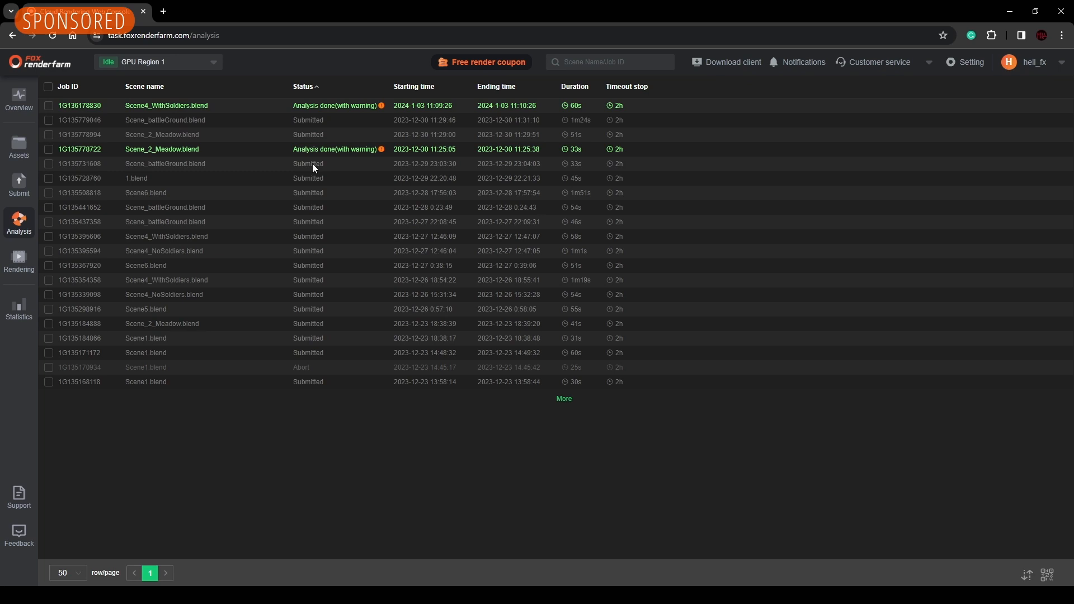
Step: Continue past the analysis warning for Scene4_WithSoldiers.blend, choose a project name and submit the render job
left_click(303, 104)
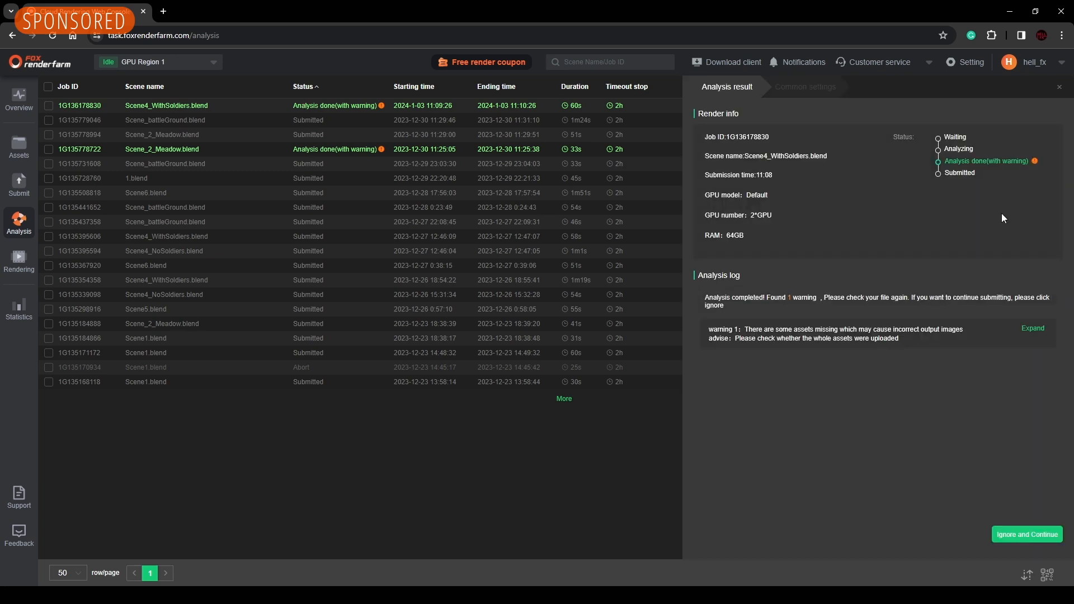
left_click(1021, 535)
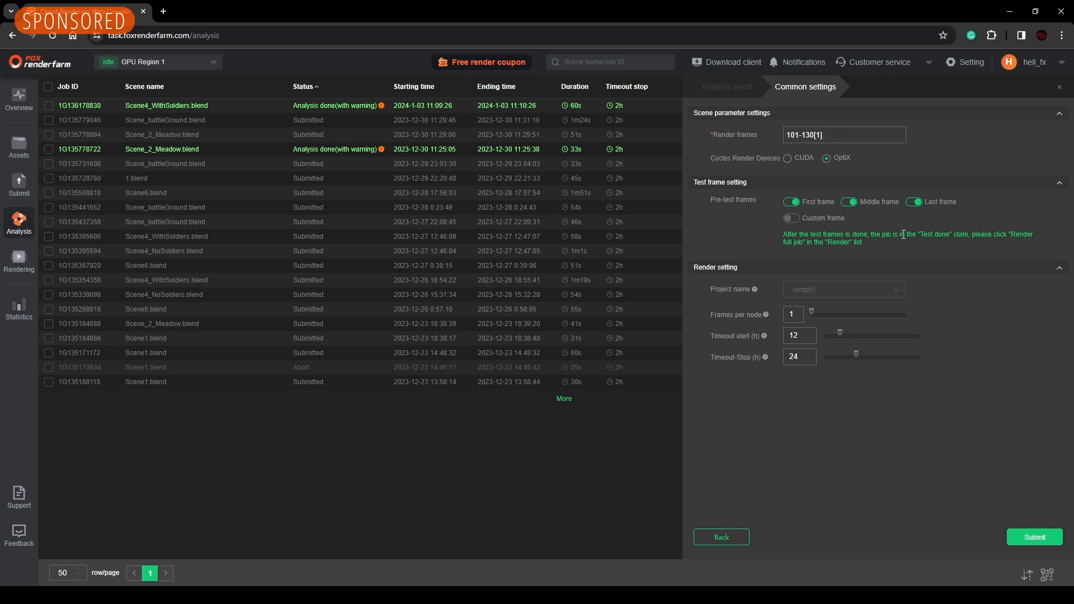
left_click(833, 290)
left_click(818, 340)
left_click(1028, 541)
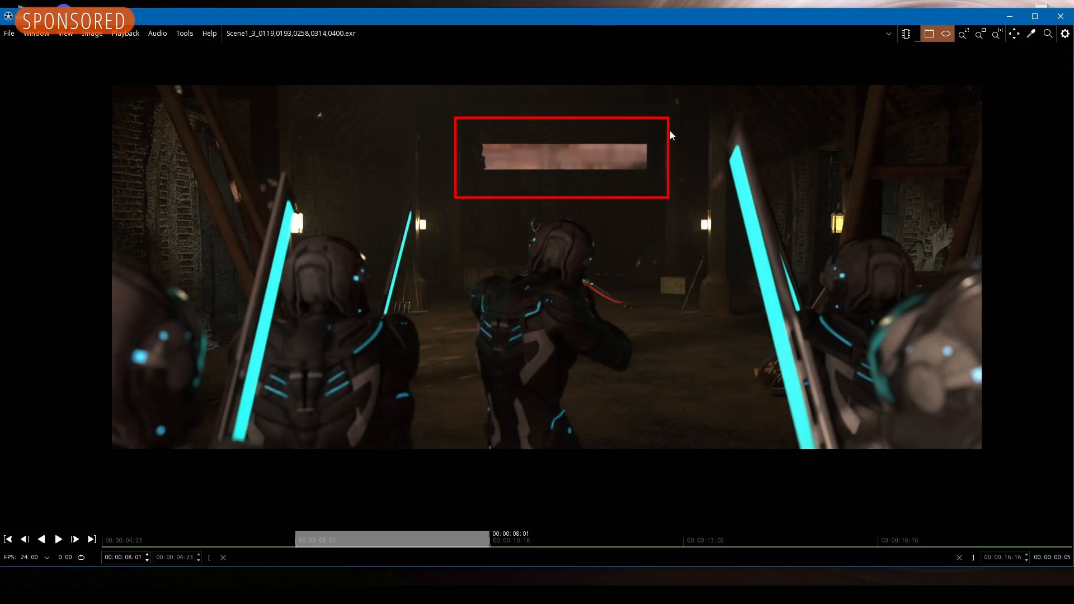
Step: Switch to DJV and step through the rendered test frames, examining the perforated opening in the barn wall
key("Right")
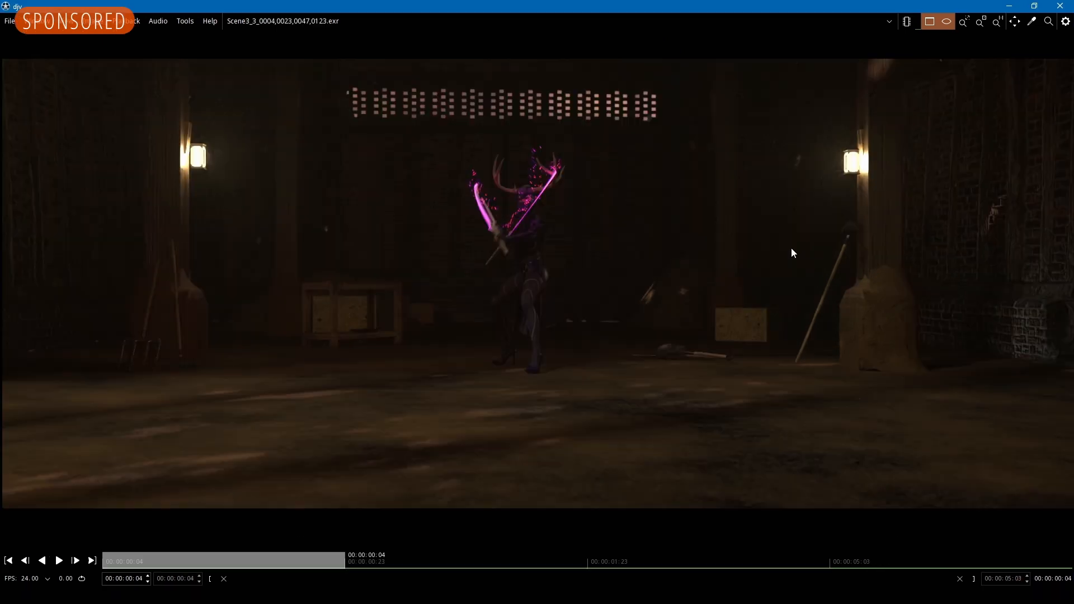
key("Right")
key("Right")
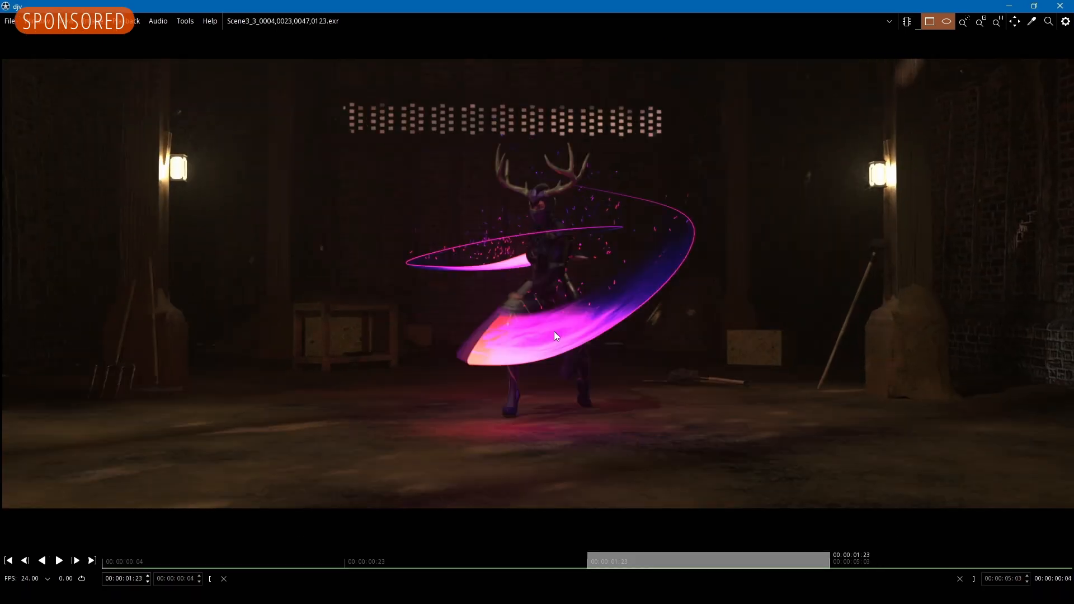
key("Left")
scroll(573, 197, "up", 3)
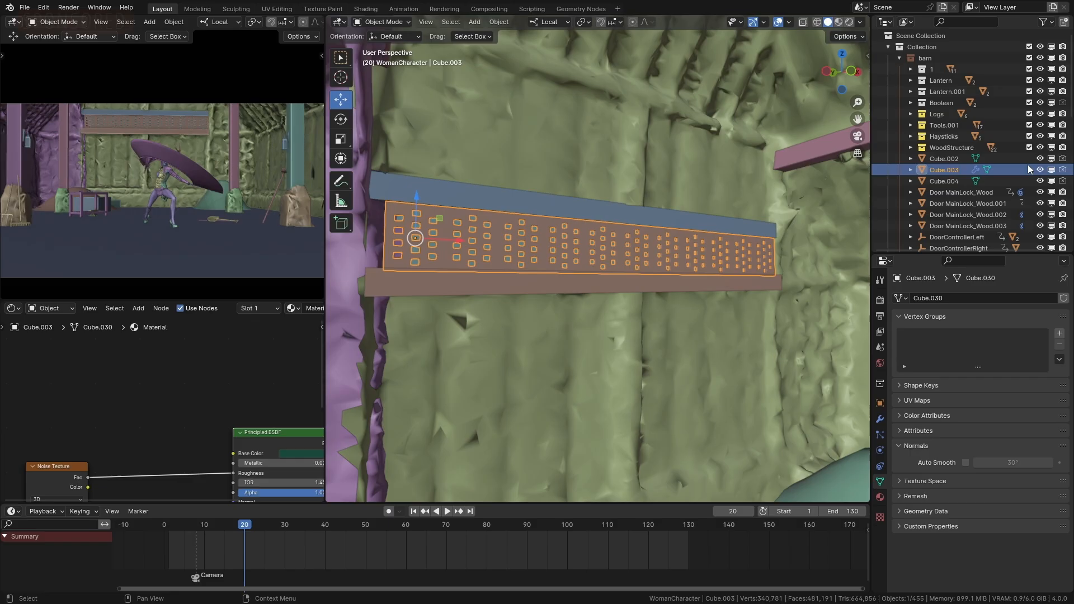
Step: Switch to Blender and toggle the render visibility of Cube.002 and Cube.003 in the barn collection
left_click_drag(1063, 158, 1063, 169)
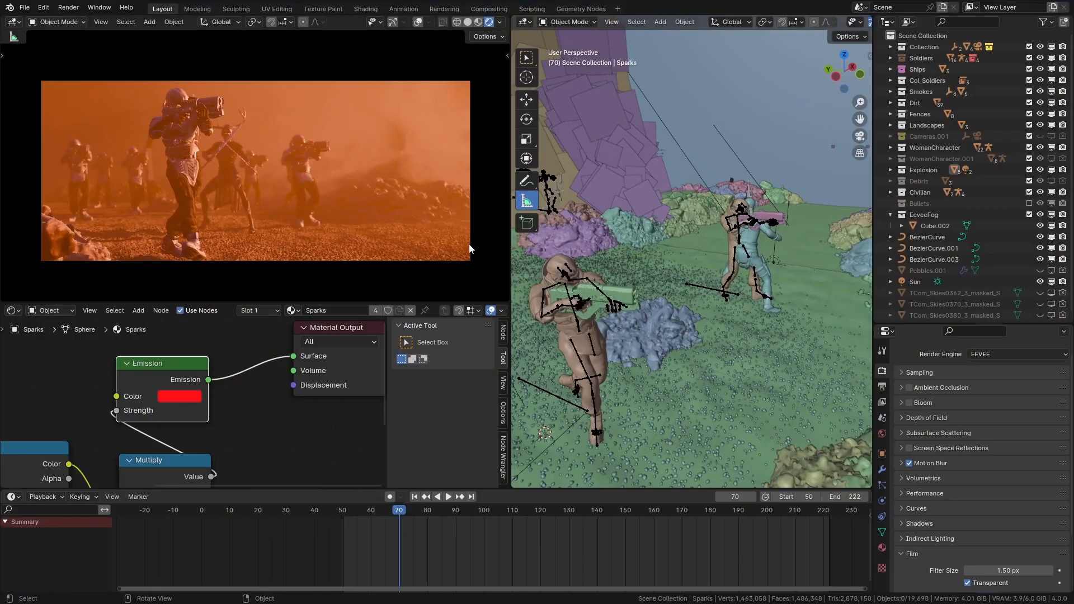
Step: Set the rendered camera viewport's render pass to Volume Light and preview the pass along the timeline
middle_click_drag(469, 245, 441, 246)
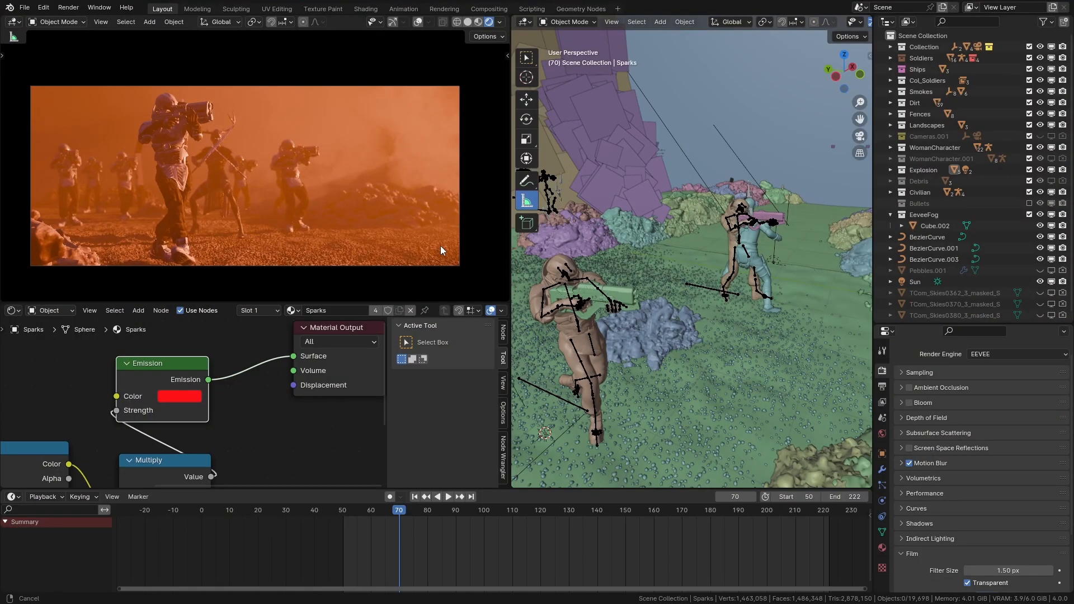
left_click(499, 21)
left_click(478, 159)
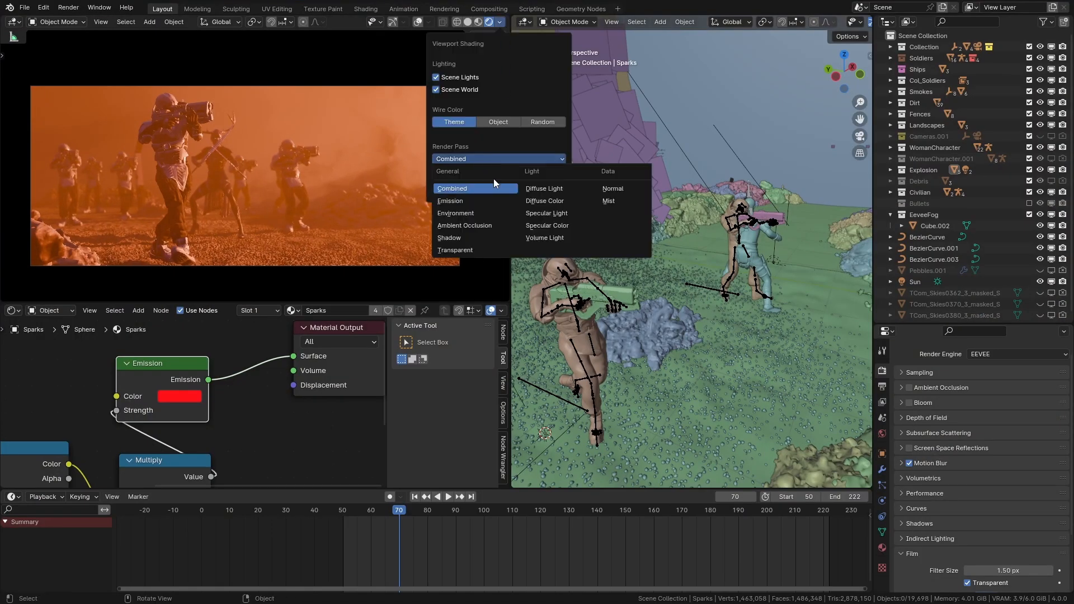
left_click(552, 237)
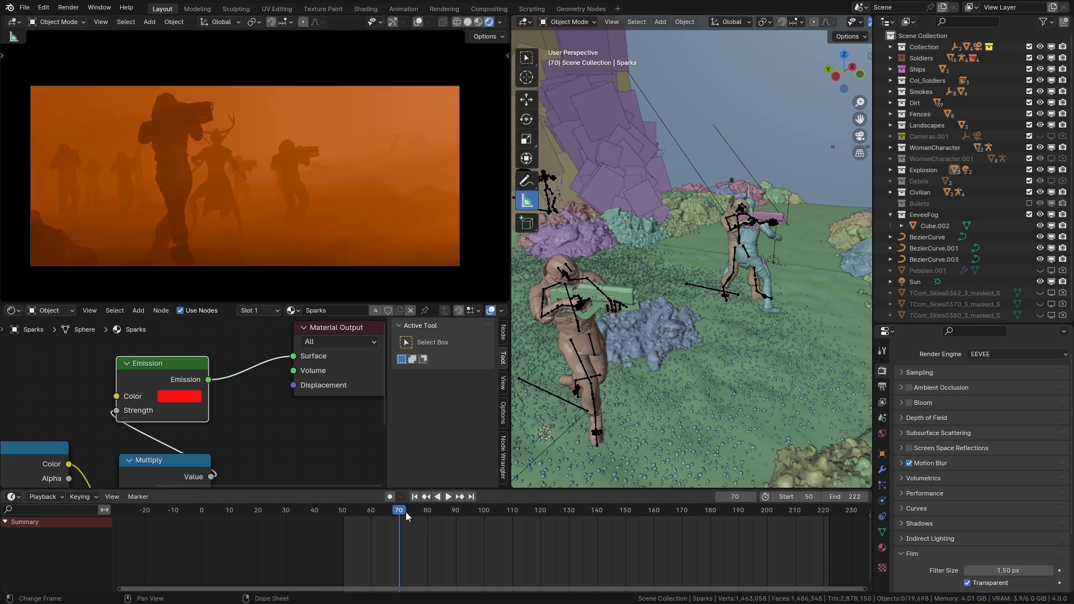
key("space")
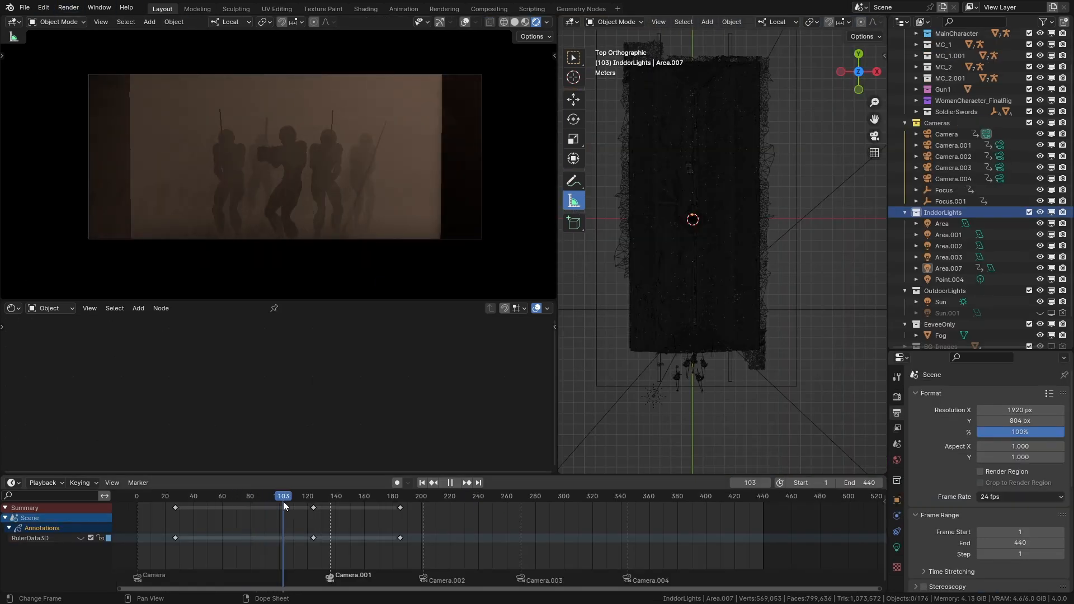
left_click_drag(283, 501, 263, 506)
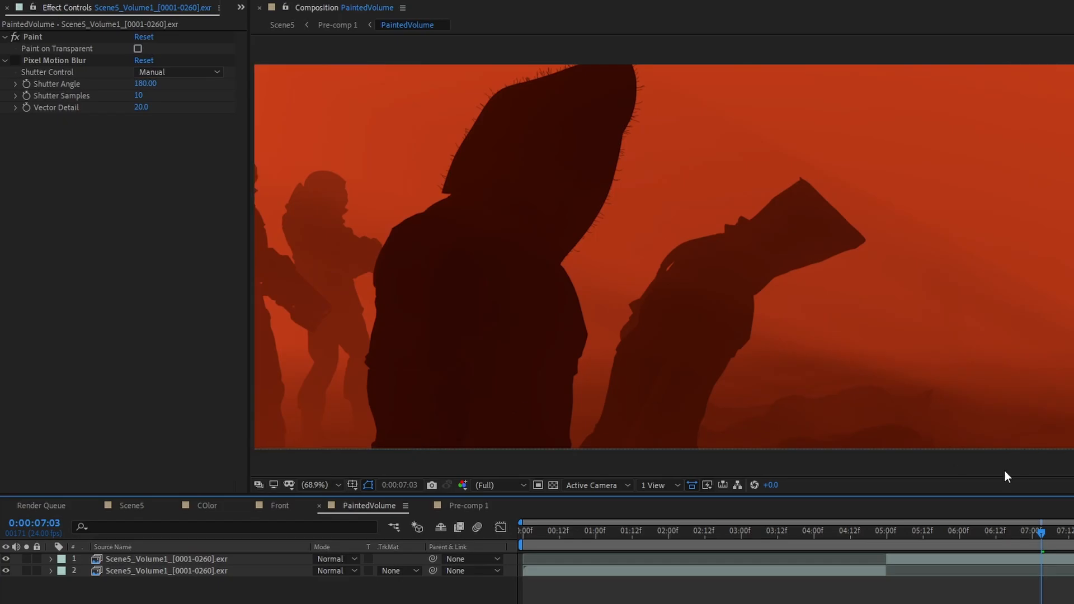
Step: Switch to After Effects and enable Pixel Motion Blur on the Scene5_Volume1 layer in the PaintedVolume composition
left_click_drag(1025, 531, 1032, 533)
left_click(15, 59)
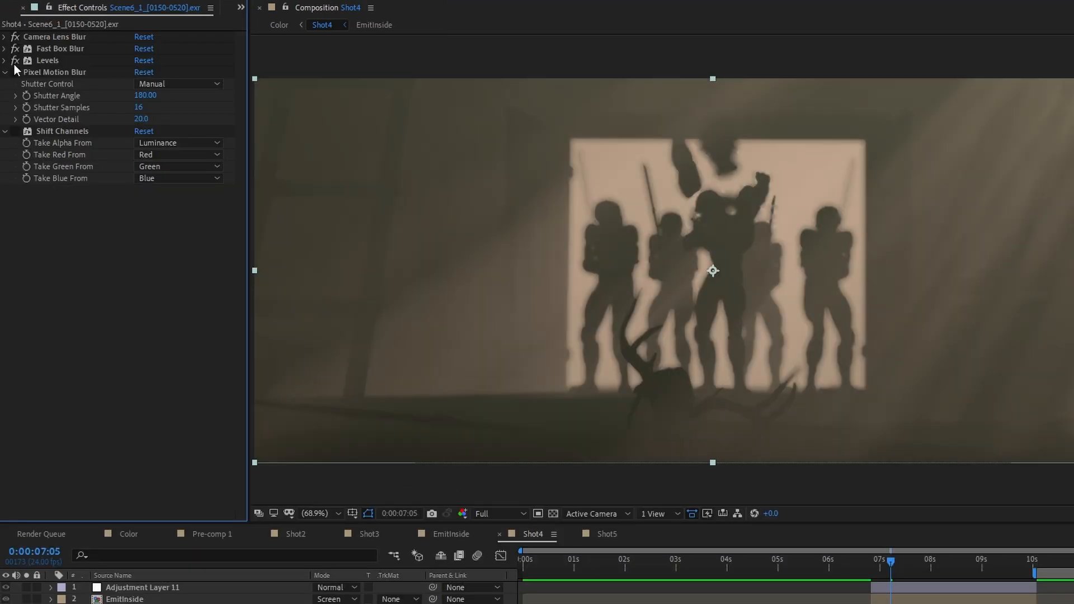
Step: Enable the Pixel Motion Blur and Shift Channels effects on the Scene6_1 layer in the Shot4 composition
left_click(15, 71)
left_click(14, 131)
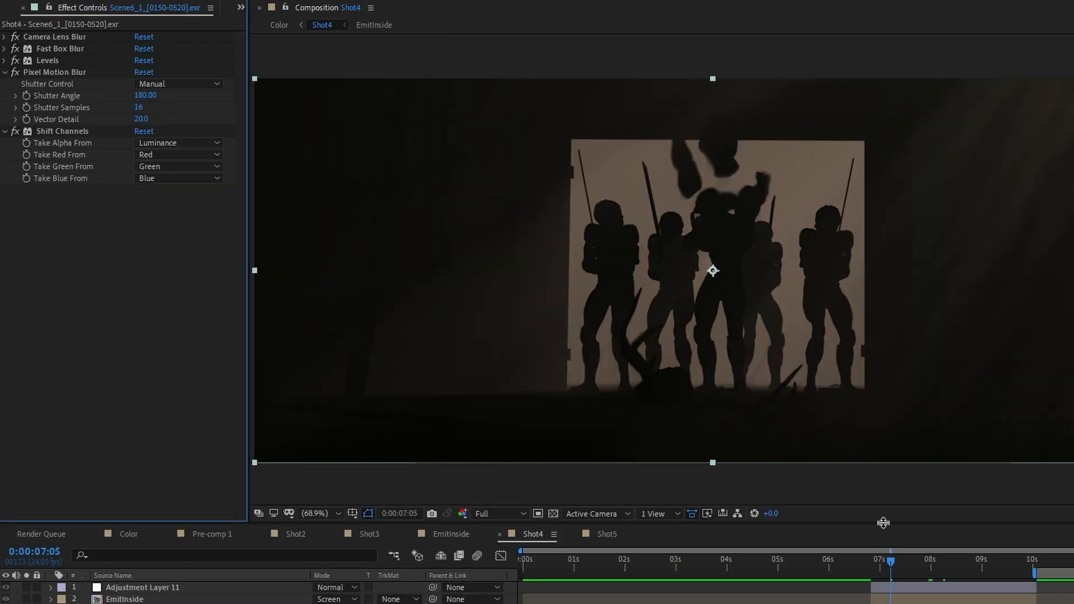